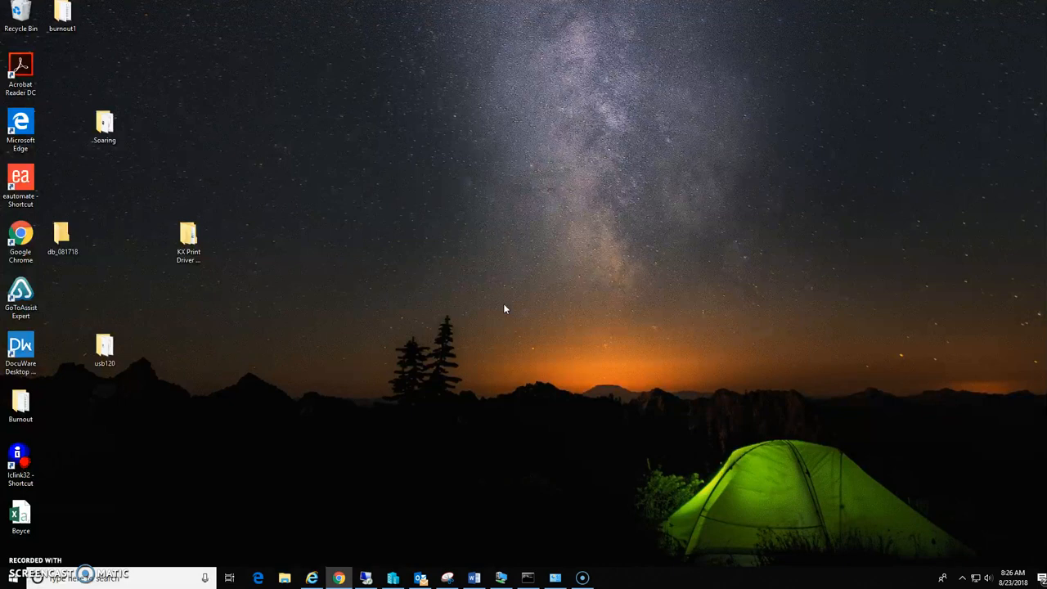
Open Internet Explorer and go to kyoceradocumentsolutions.com
left_click(520, 333)
left_click(446, 341)
left_click(312, 576)
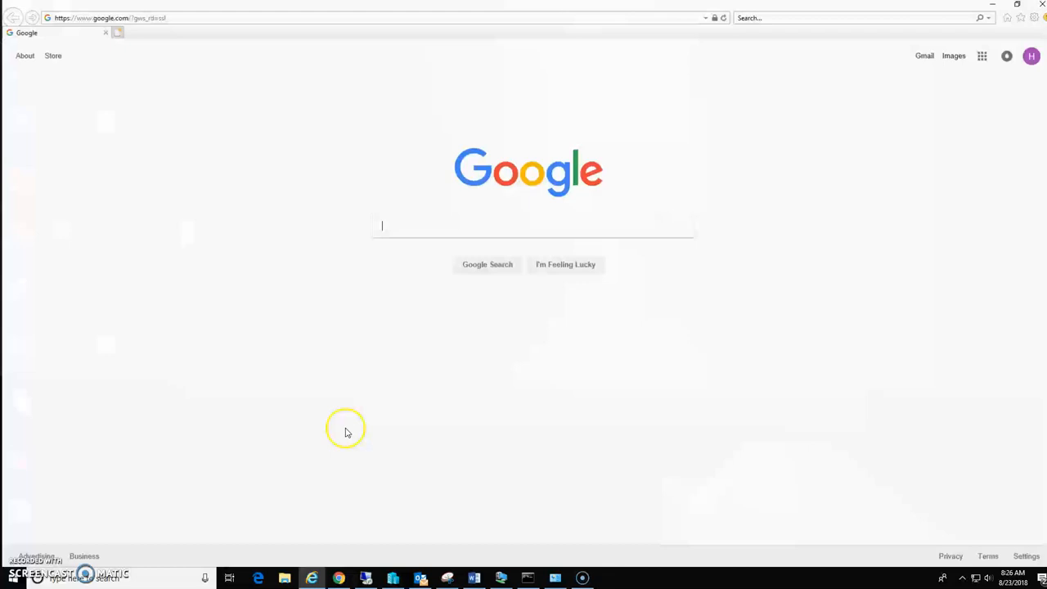
left_click(244, 14)
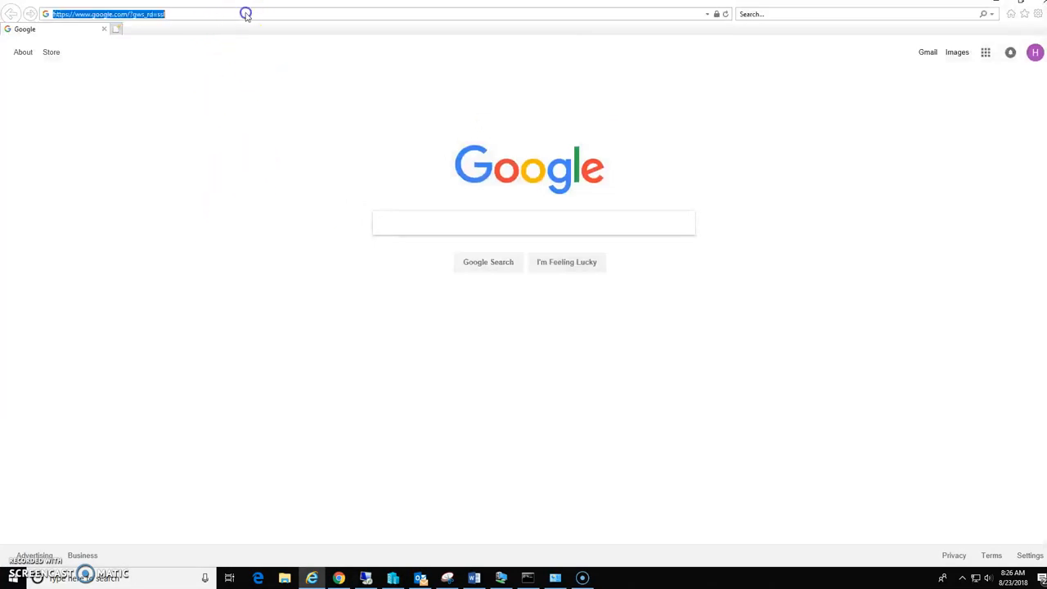
type("kyoceradocumentsolutions.com/")
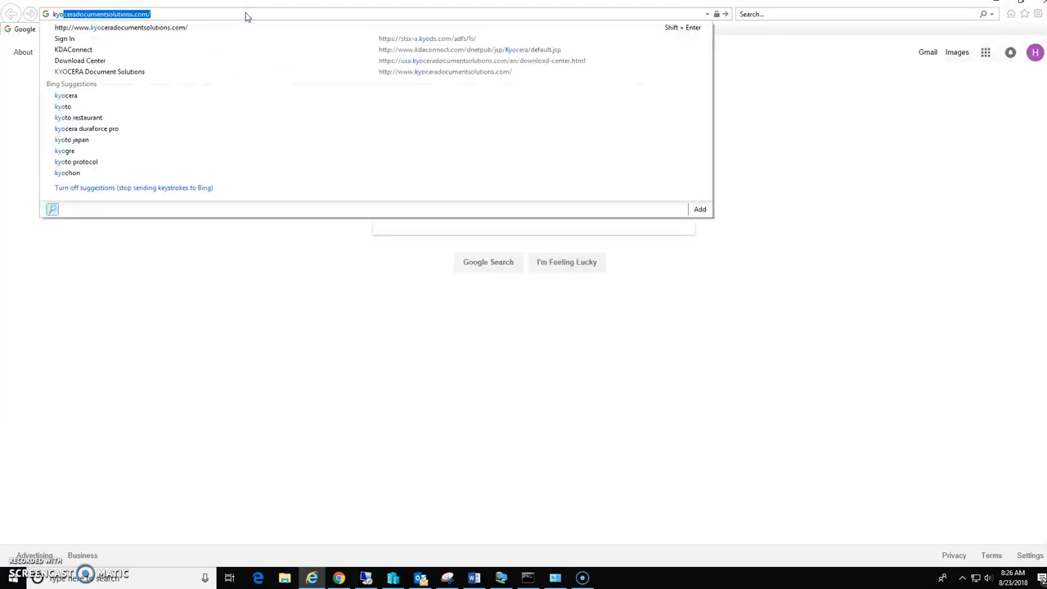
key("Return")
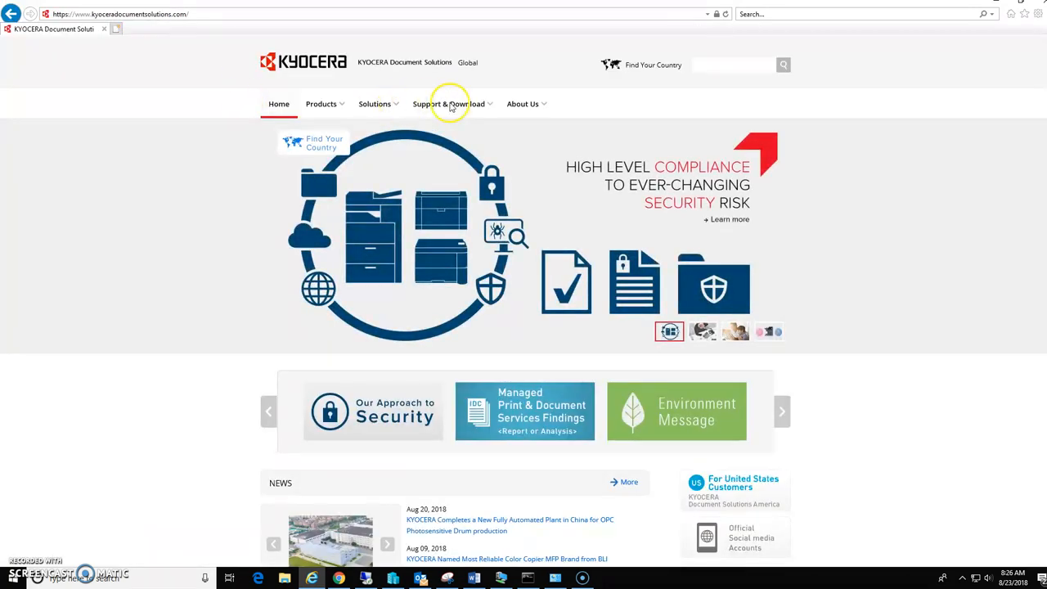
Open the Support & Download page and go to the United States Download Center
mouse_move(455, 104)
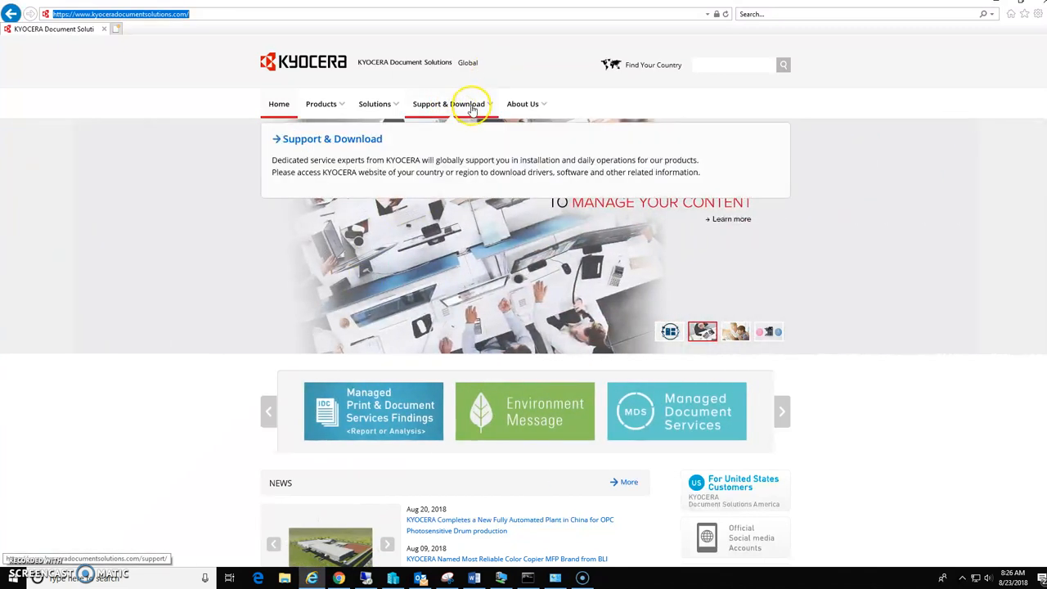
left_click(463, 104)
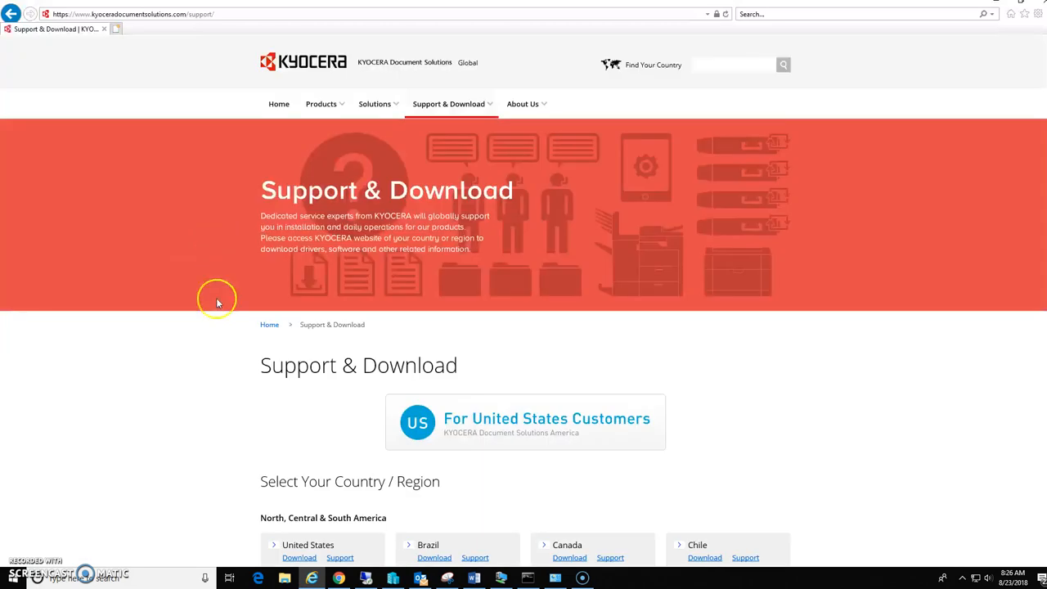
scroll(168, 303, "down", 2)
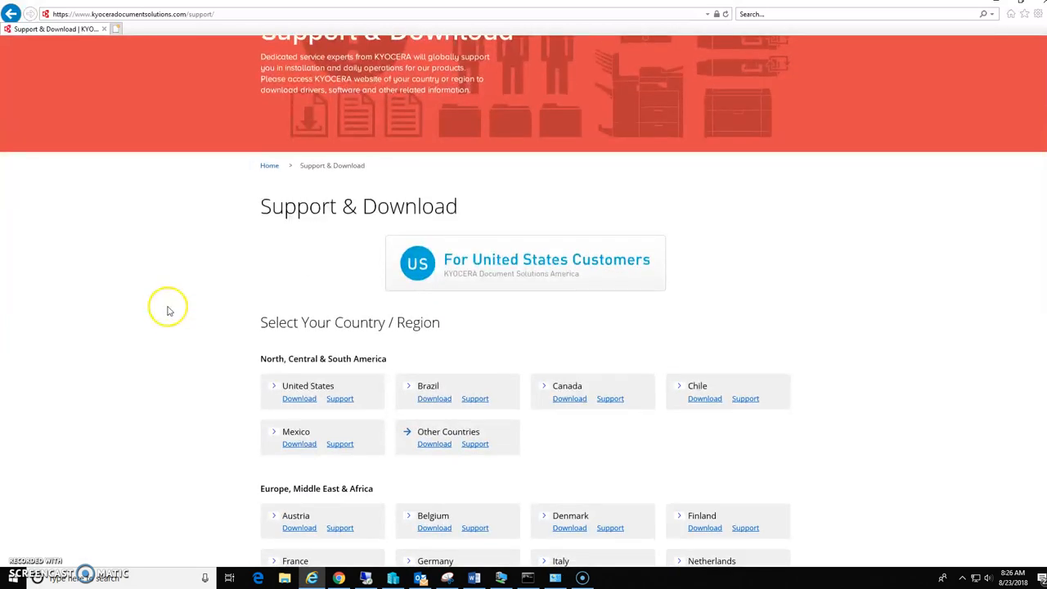
left_click(300, 399)
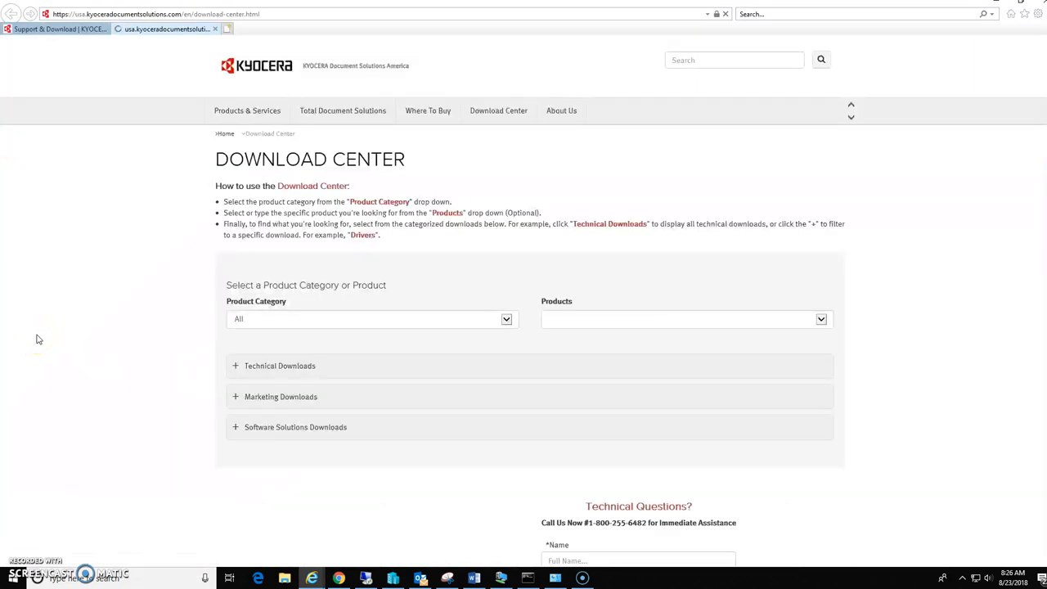
Choose A3 MFPs as the product category and TASKalfa 3551ci as the product
left_click(506, 320)
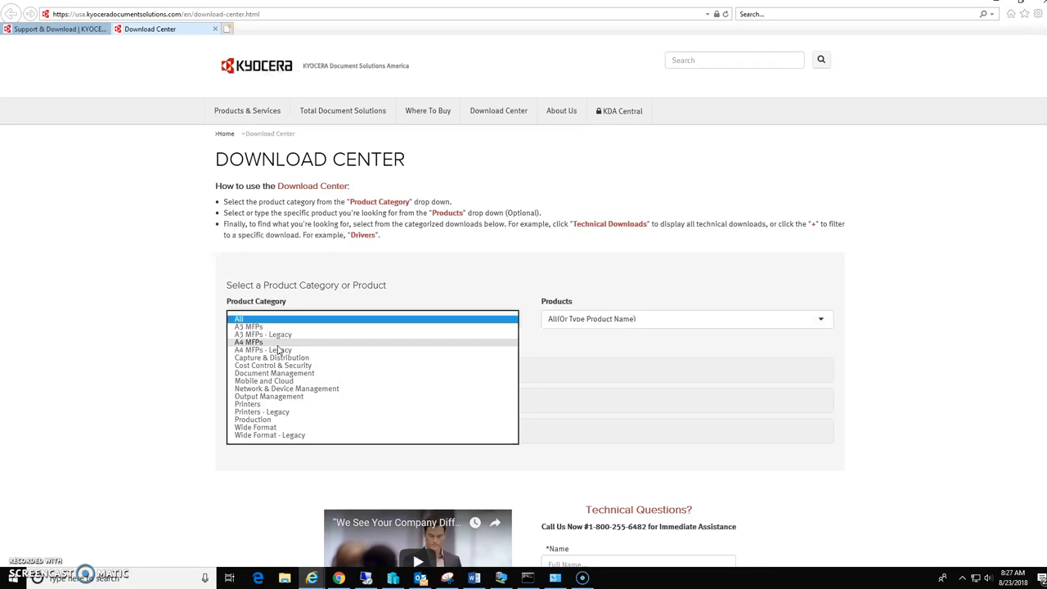
left_click(279, 327)
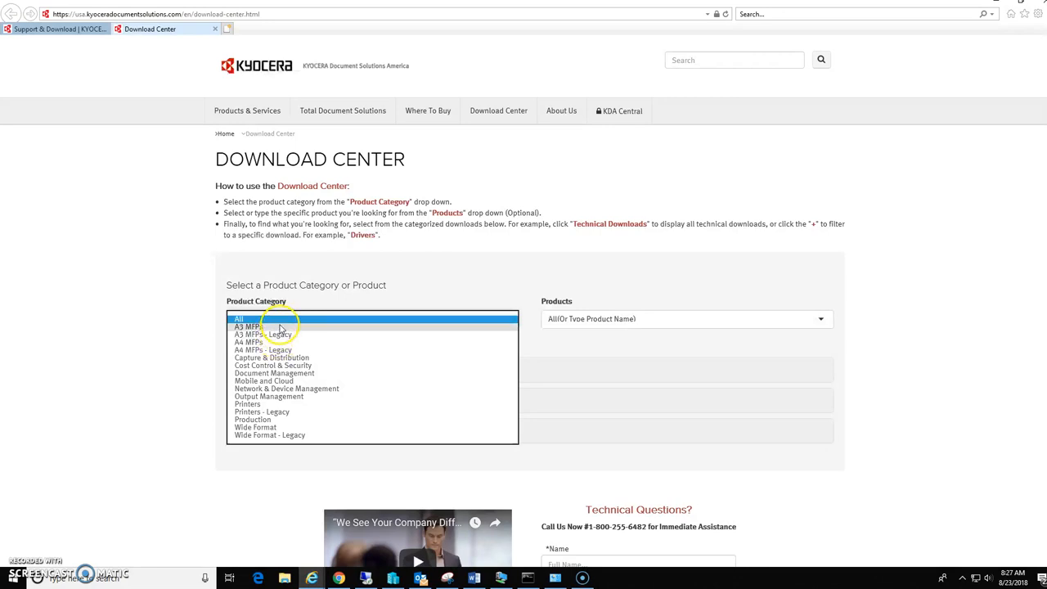
left_click(280, 327)
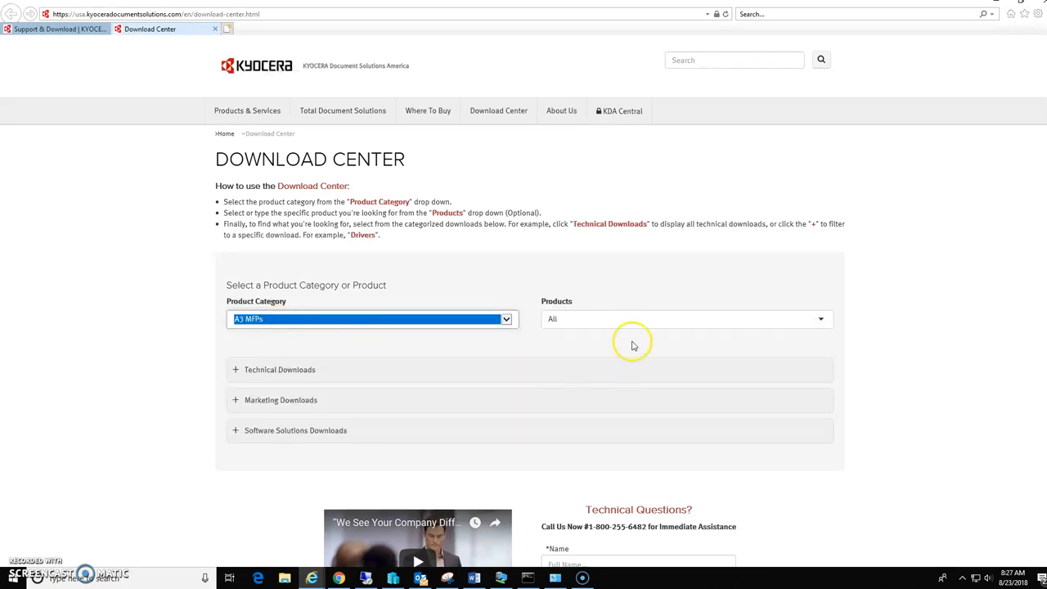
left_click(668, 324)
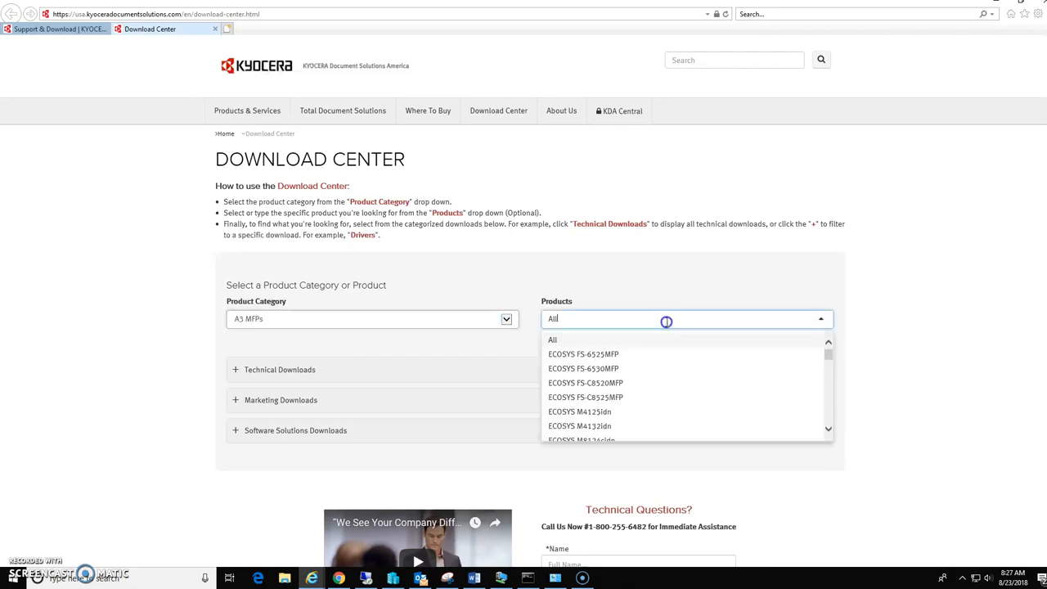
scroll(725, 393, "down", 3)
scroll(724, 387, "down", 5)
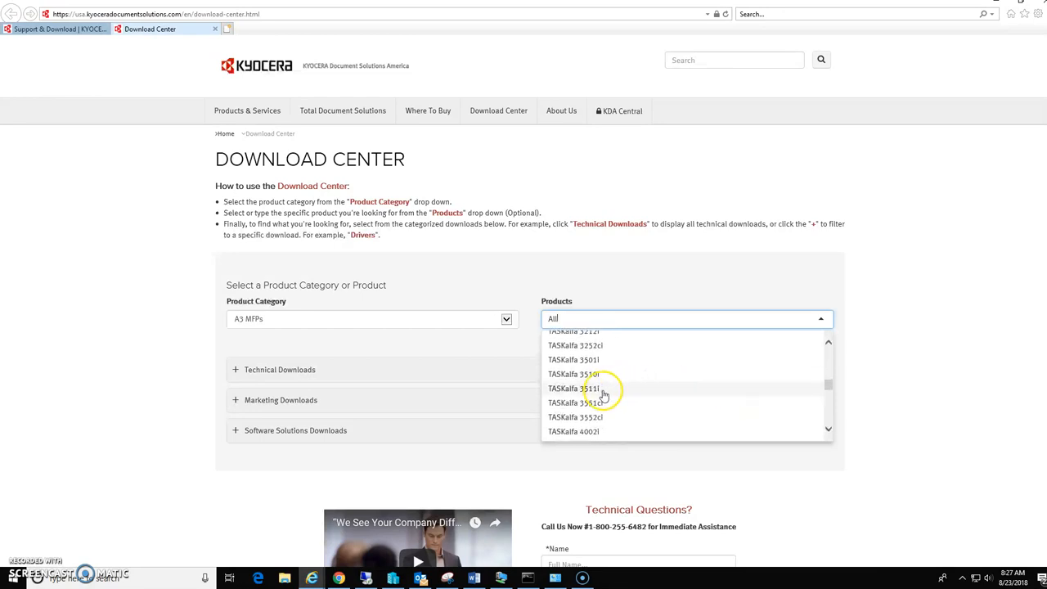
left_click(598, 403)
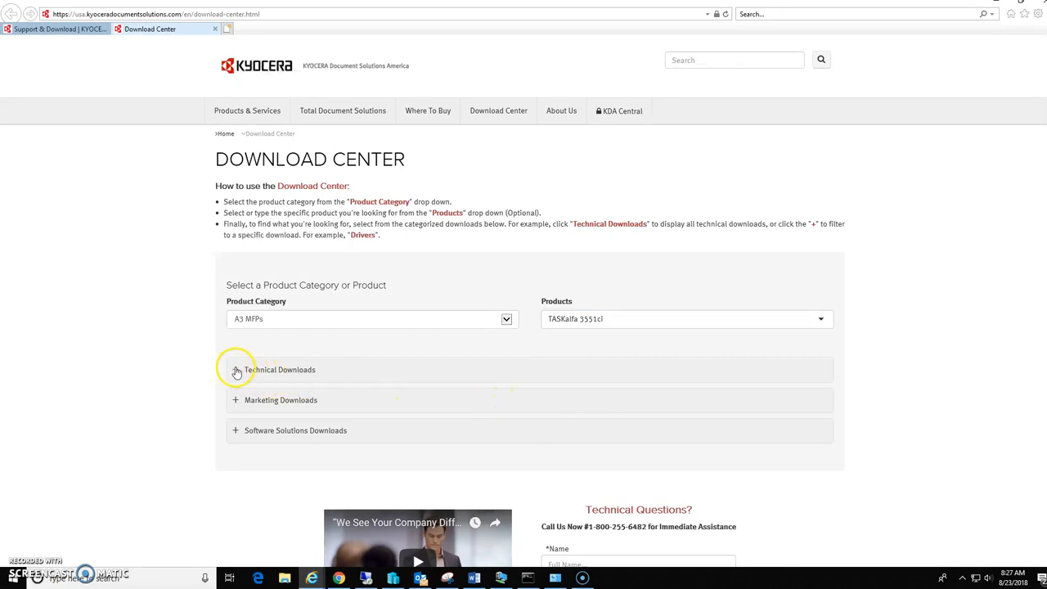
Display the Drivers listed among the technical downloads for the selected product and look through the results
left_click(234, 371)
left_click(557, 415)
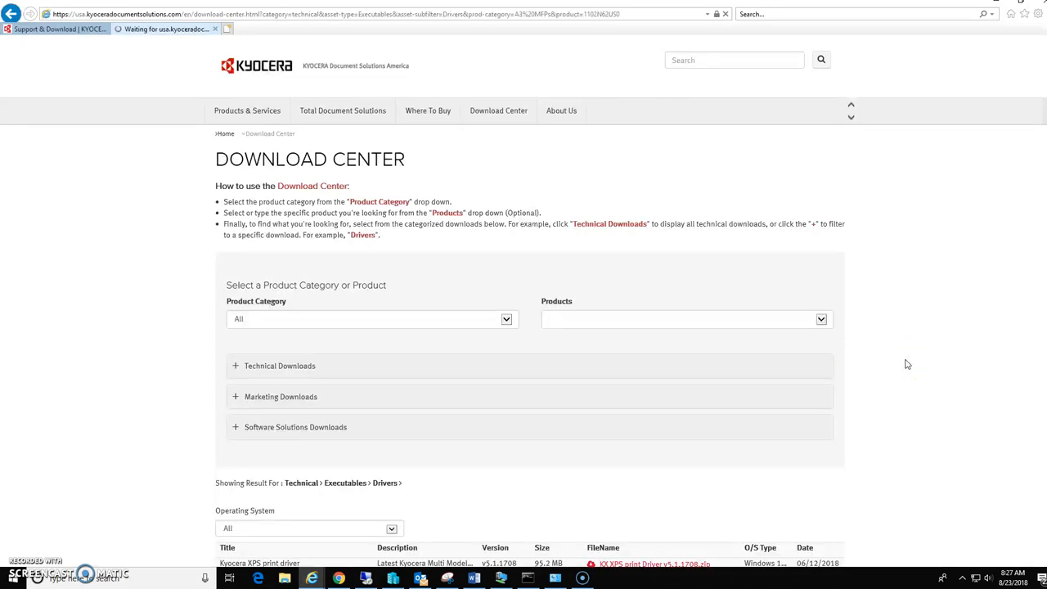
scroll(916, 343, "down", 5)
scroll(926, 315, "down", 3)
scroll(926, 315, "up", 2)
scroll(926, 315, "up", 1)
left_click(917, 310)
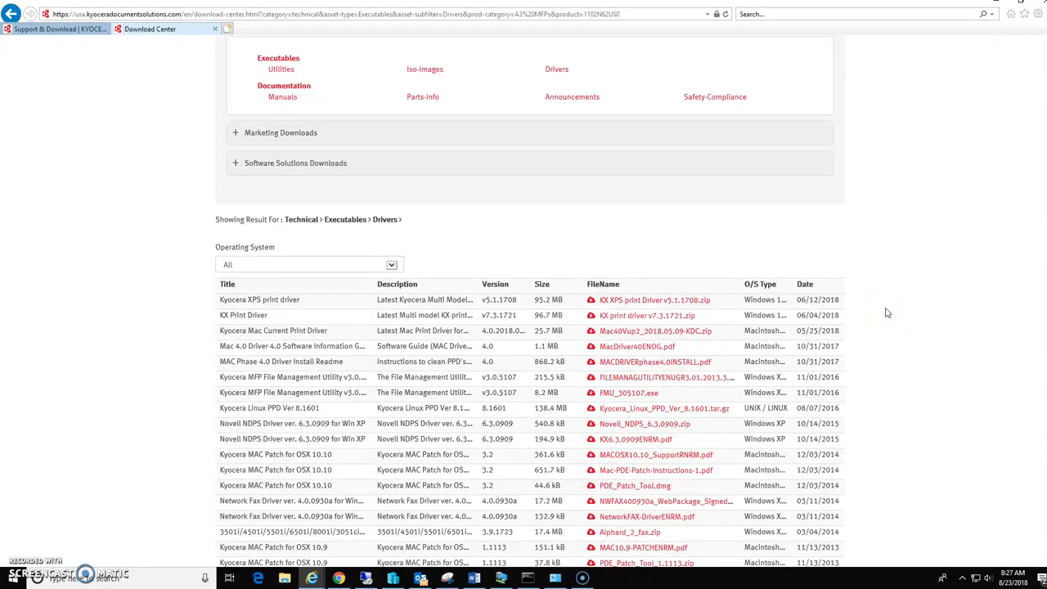
scroll(1037, 219, "up", 2)
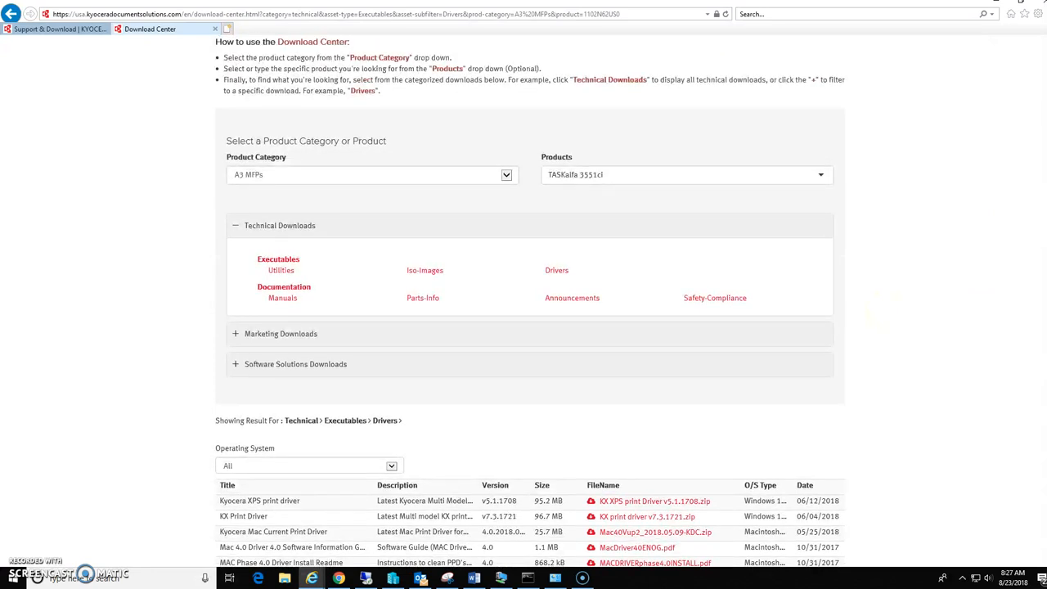
scroll(530, 303, "down", 4)
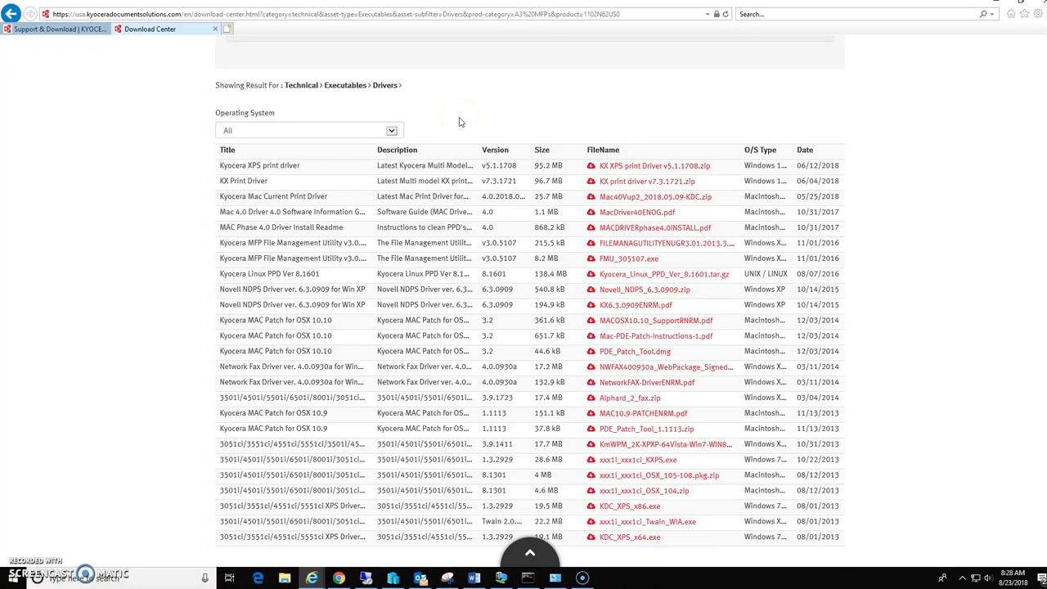
Filter the driver results to the Windows 10 operating system and view the matching files
left_click(392, 131)
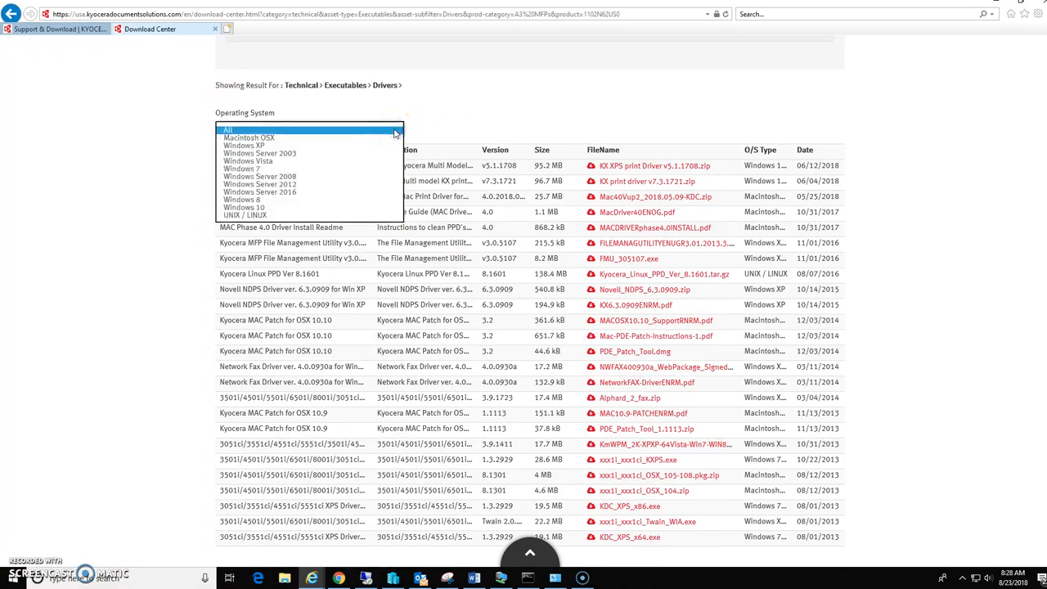
left_click(337, 208)
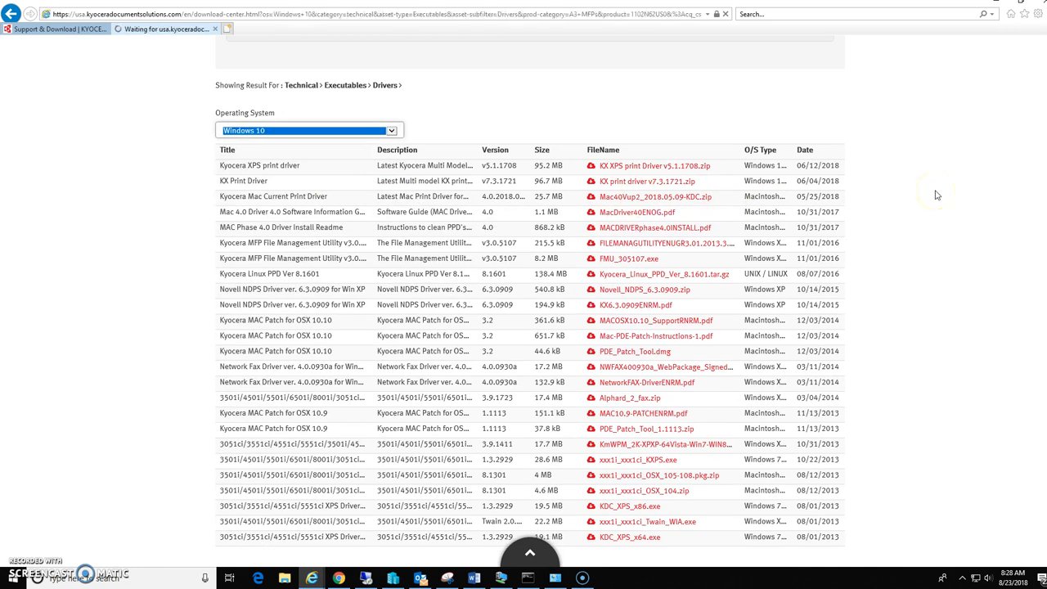
scroll(937, 195, "down", 8)
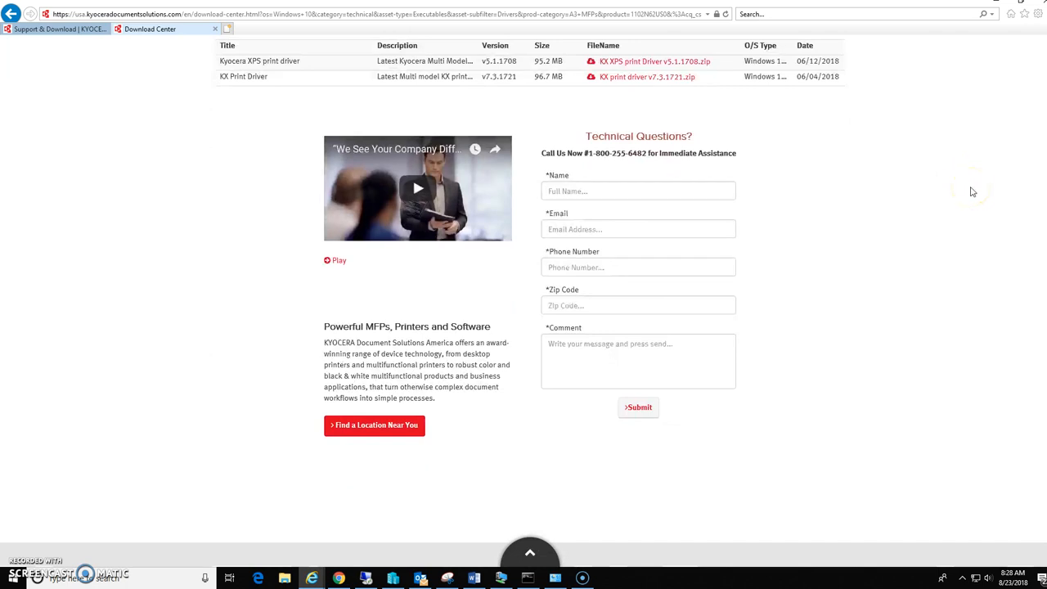
scroll(627, 230, "up", 3)
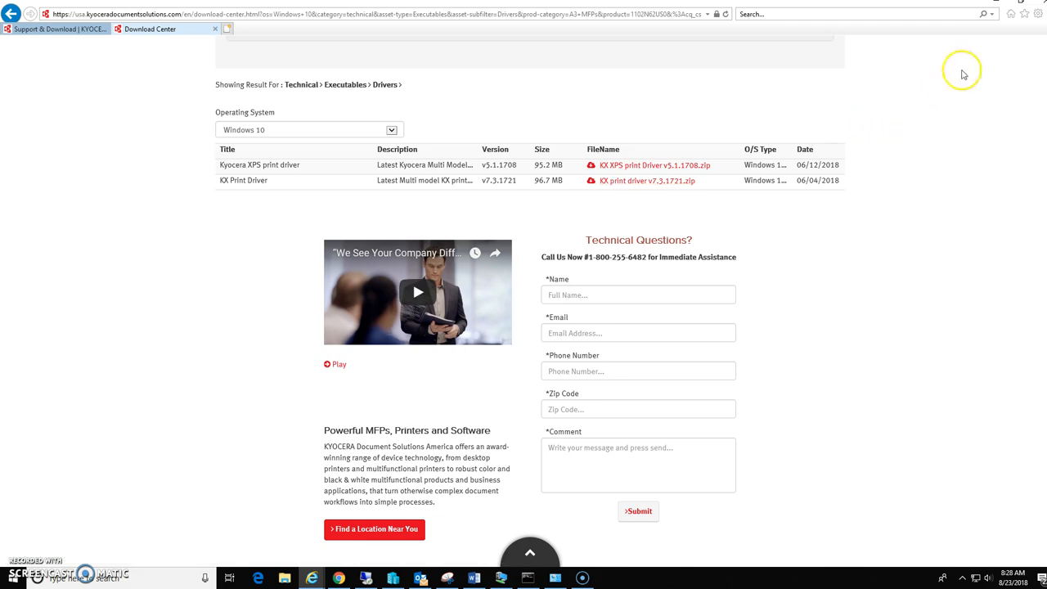
Minimize the browser and open the "en" subfolder inside the KX Print Driver folder on the desktop
left_click(996, 4)
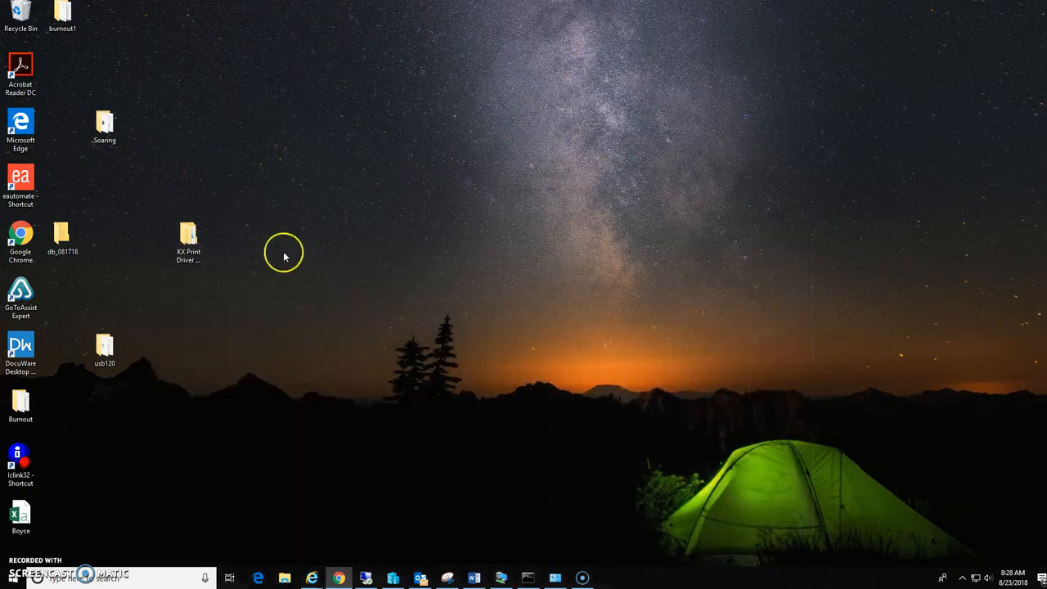
double_click(194, 237)
double_click(459, 237)
double_click(449, 239)
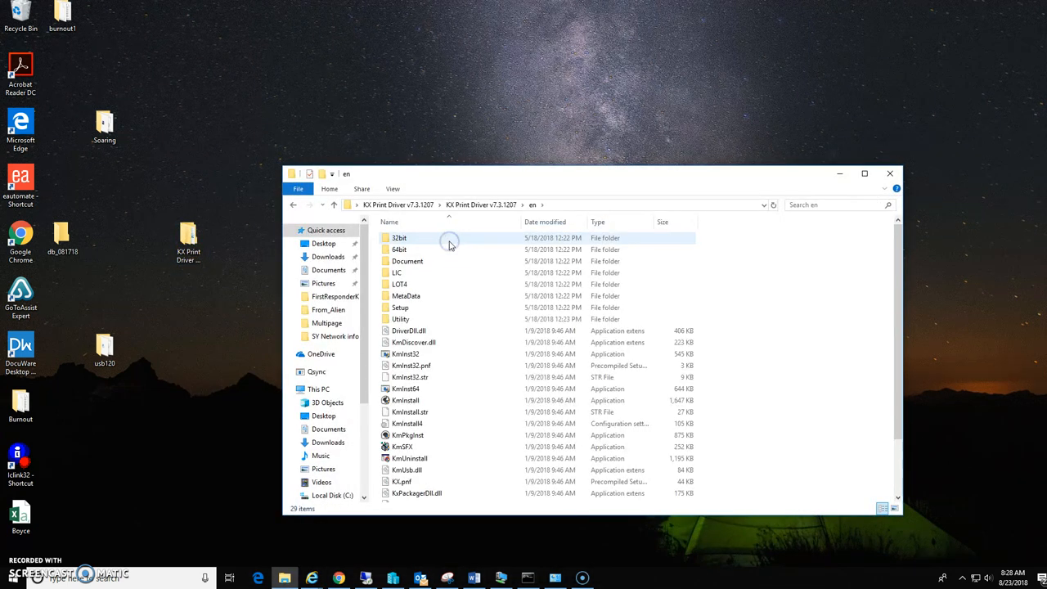
Run the Setup application from the "en" driver folder
scroll(450, 264, "down", 2)
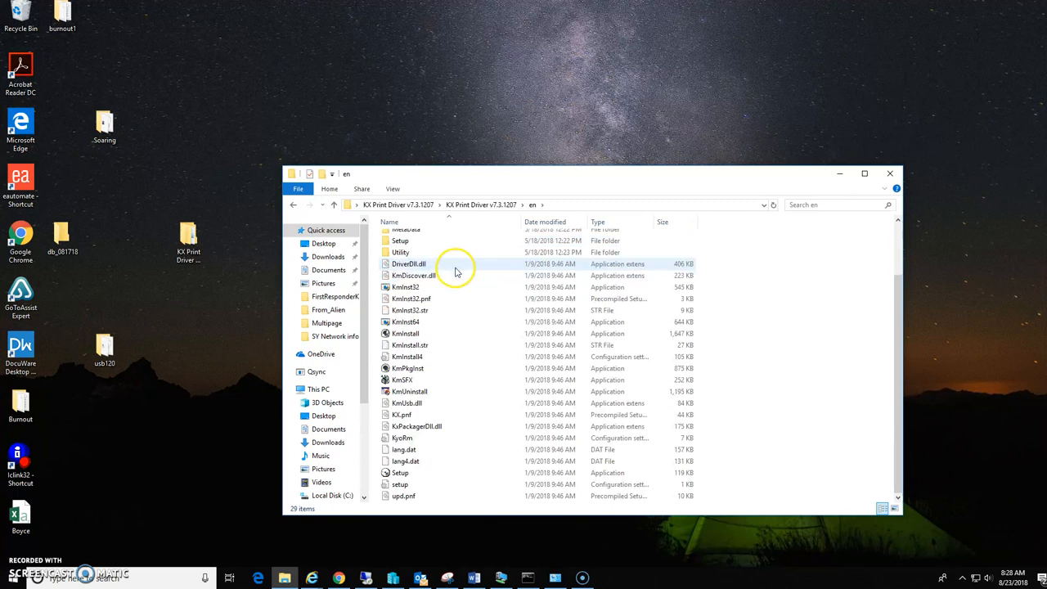
left_click(414, 478)
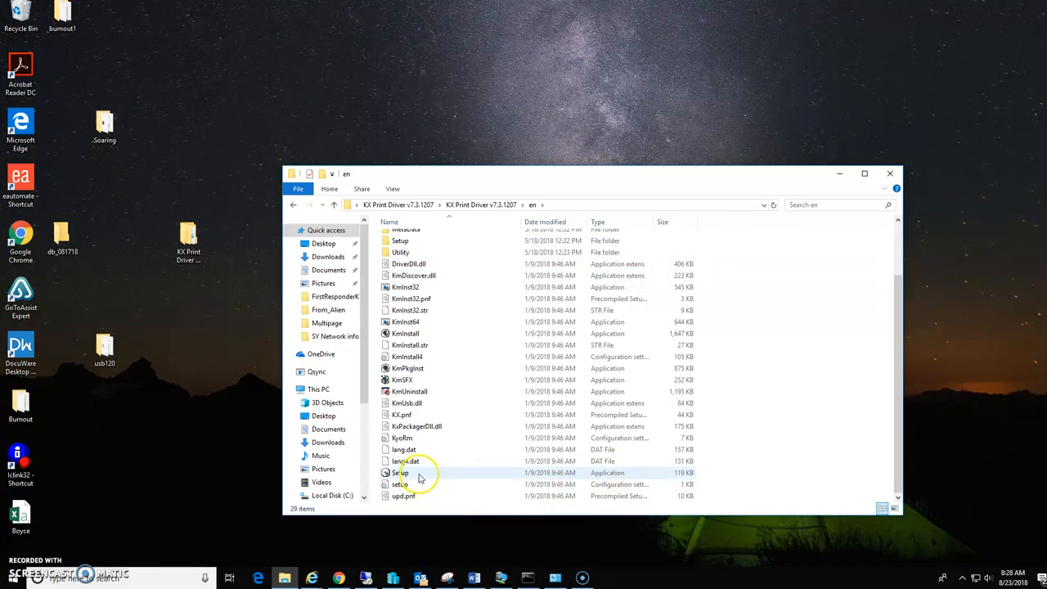
left_click(418, 474)
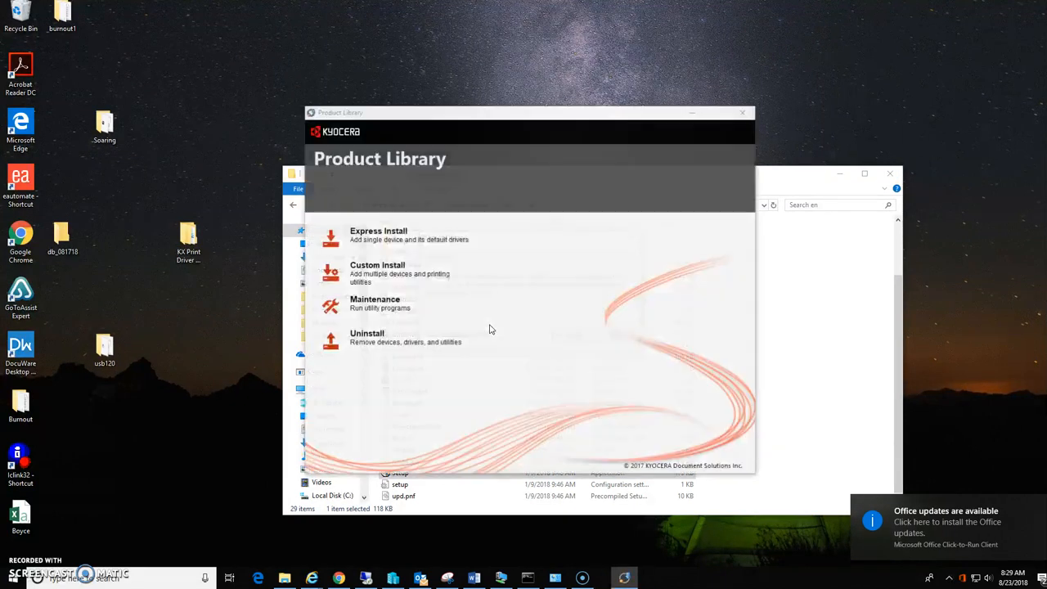
Start an Express Install in the Kyocera Product Library to list the available devices
left_click(537, 328)
left_click(571, 336)
left_click(660, 361)
left_click(419, 240)
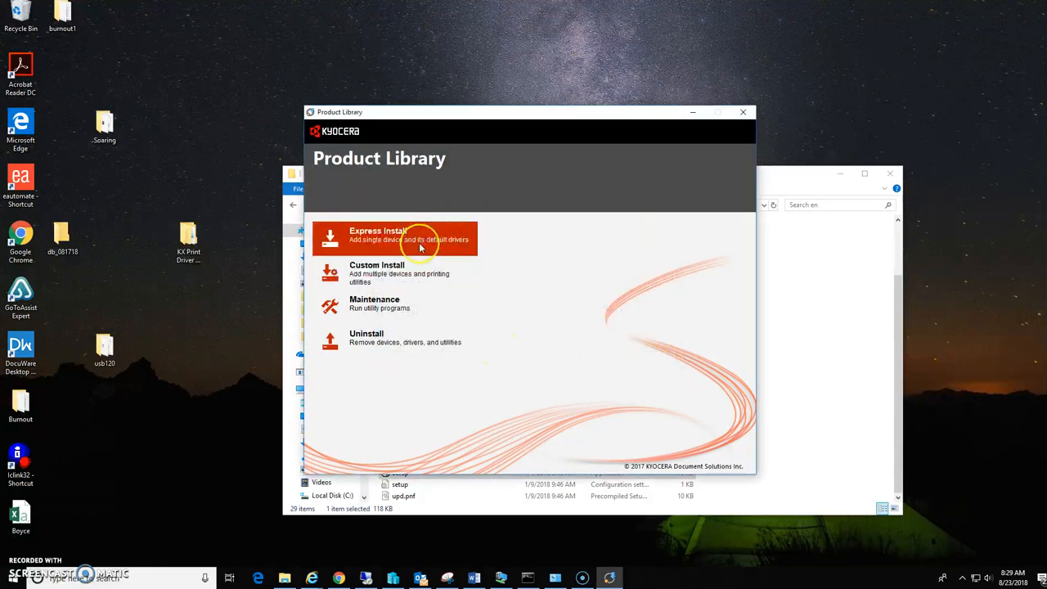
left_click(434, 241)
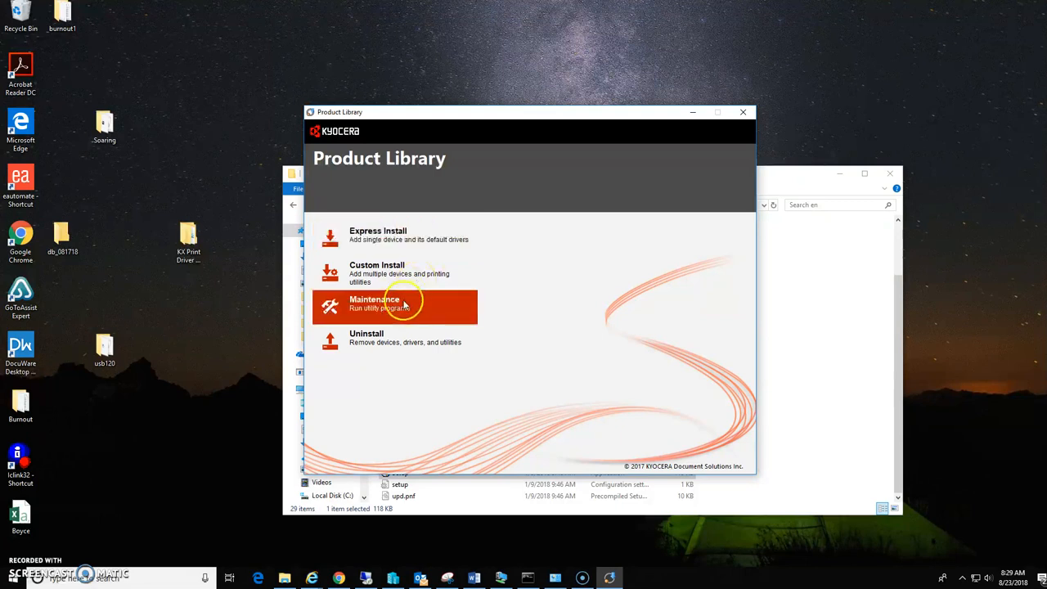
left_click(367, 298)
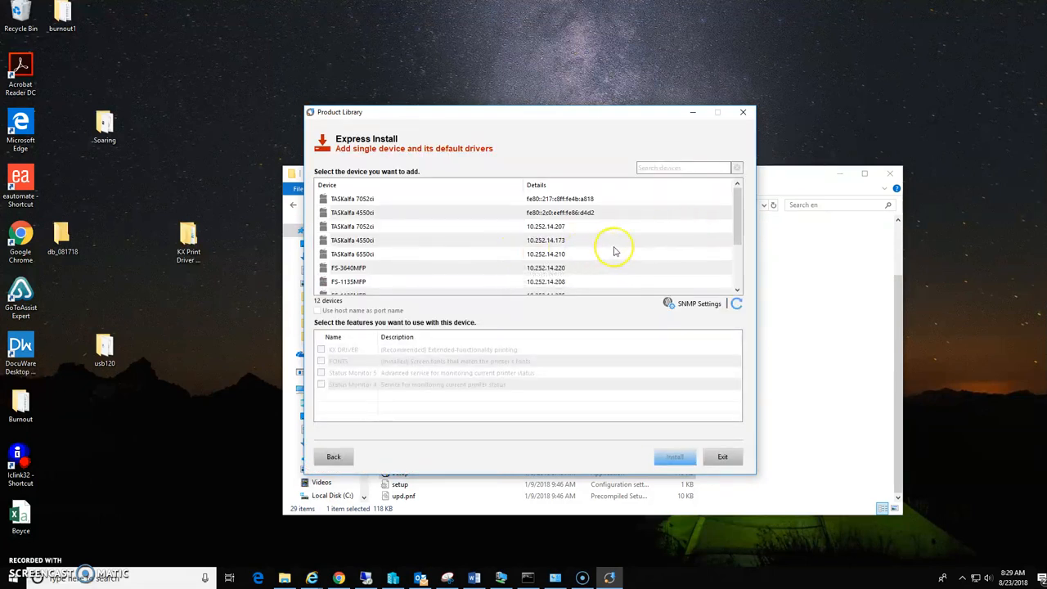
Select the TASKalfa 7052ci at 10.252.14.207 and exclude Status Monitor 5 from the features to install
left_click(401, 233)
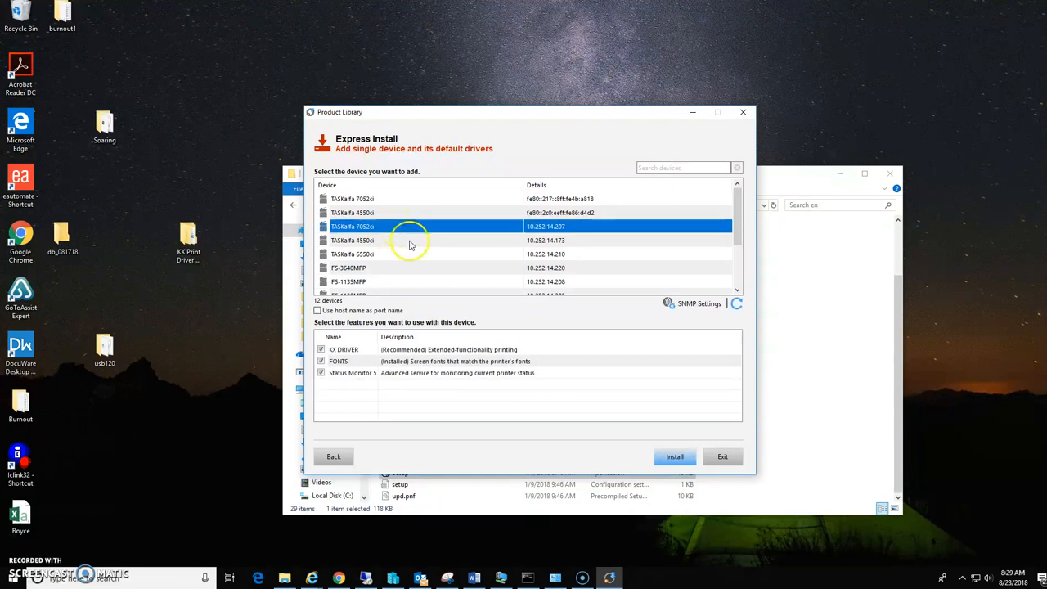
left_click(321, 373)
left_click(479, 414)
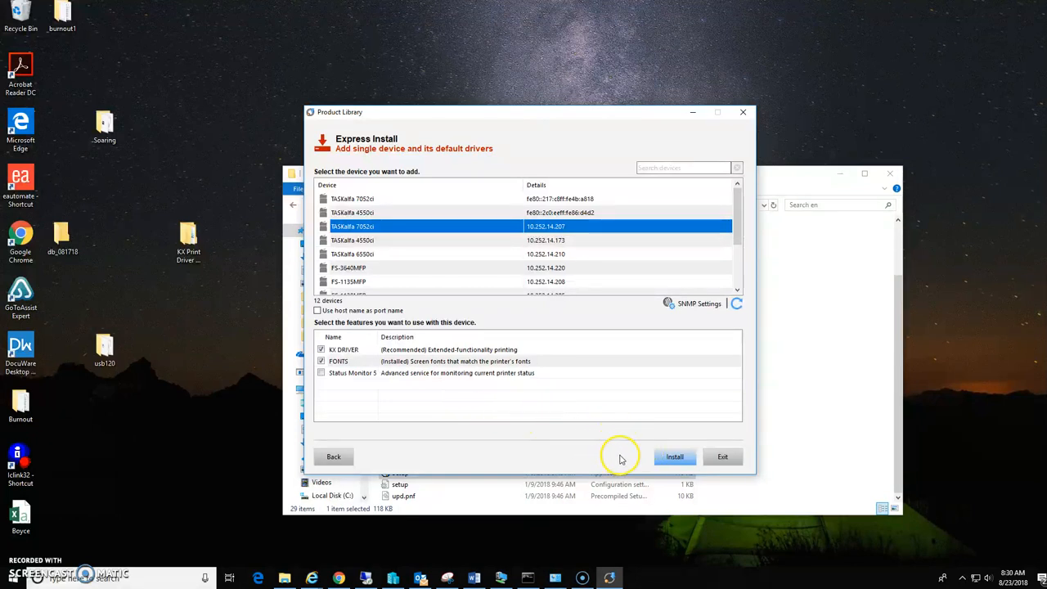
Install the selected driver and fonts, declining to take part in data collection
left_click(673, 457)
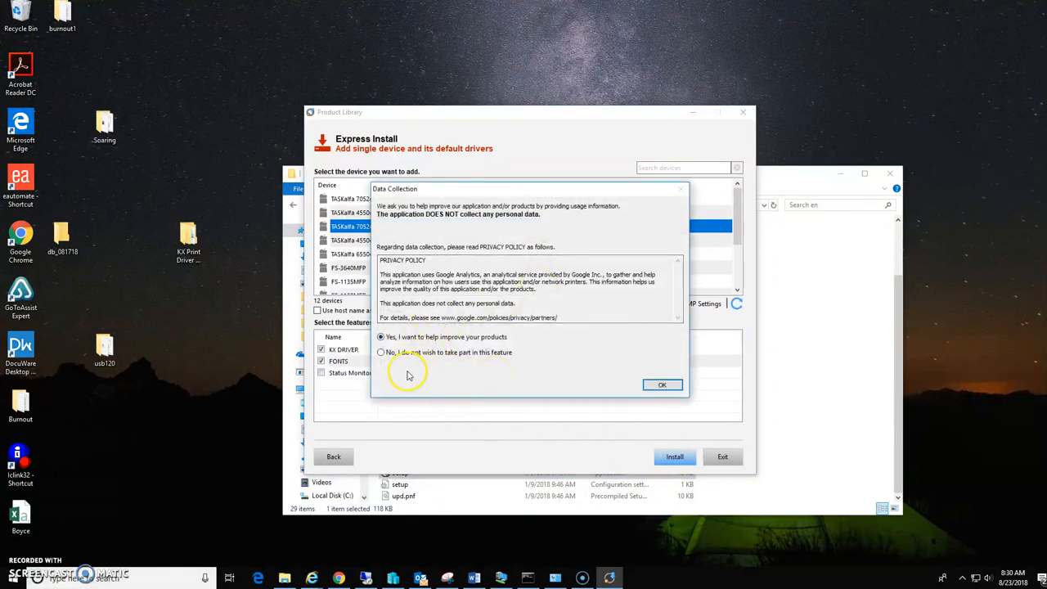
left_click(381, 352)
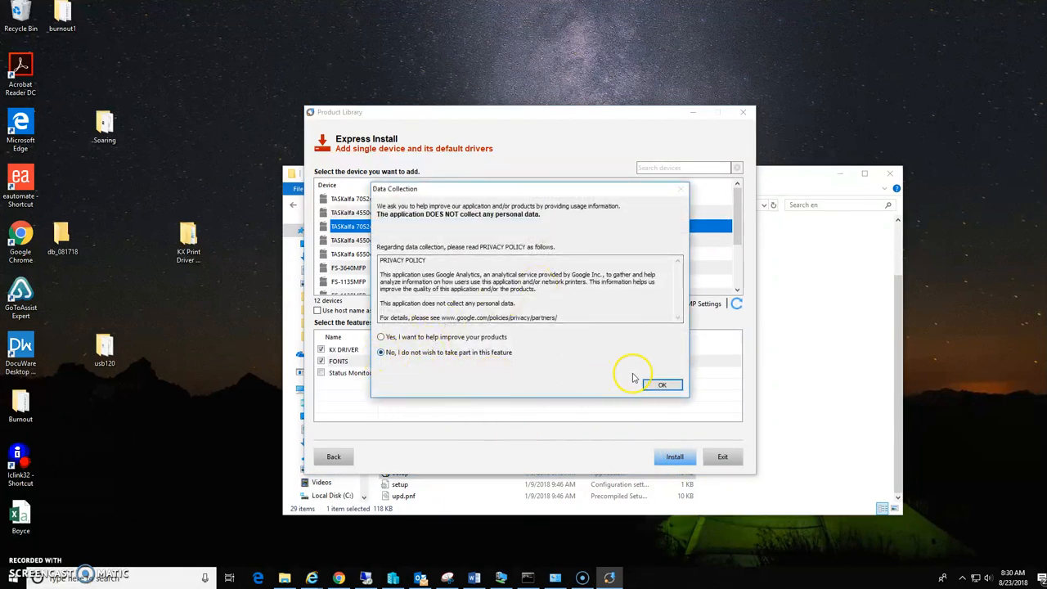
left_click(660, 385)
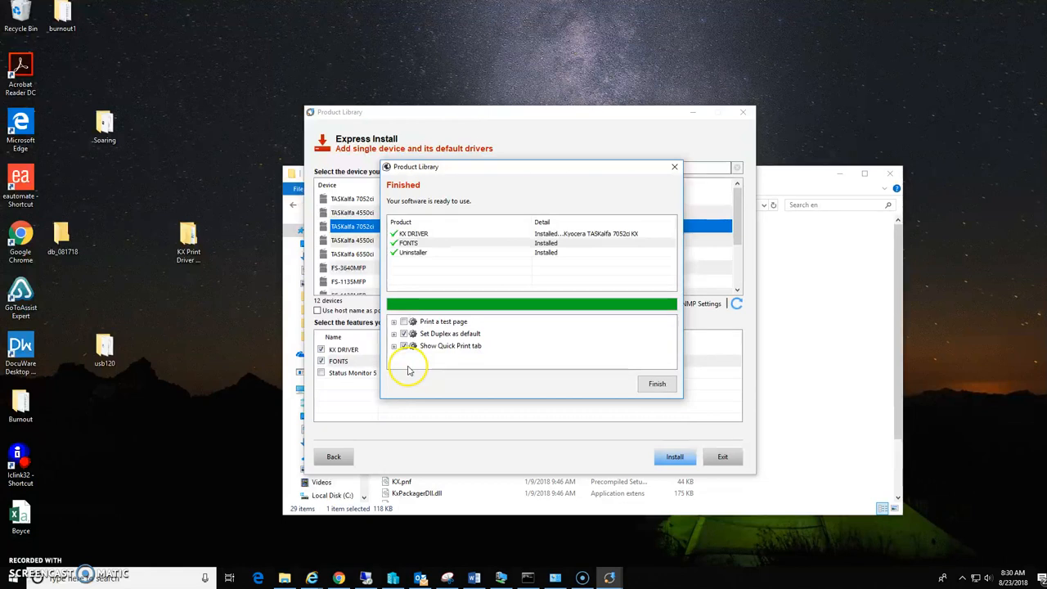
Turn off the duplex default and the Quick Print tab, then finish the driver installation
left_click(405, 335)
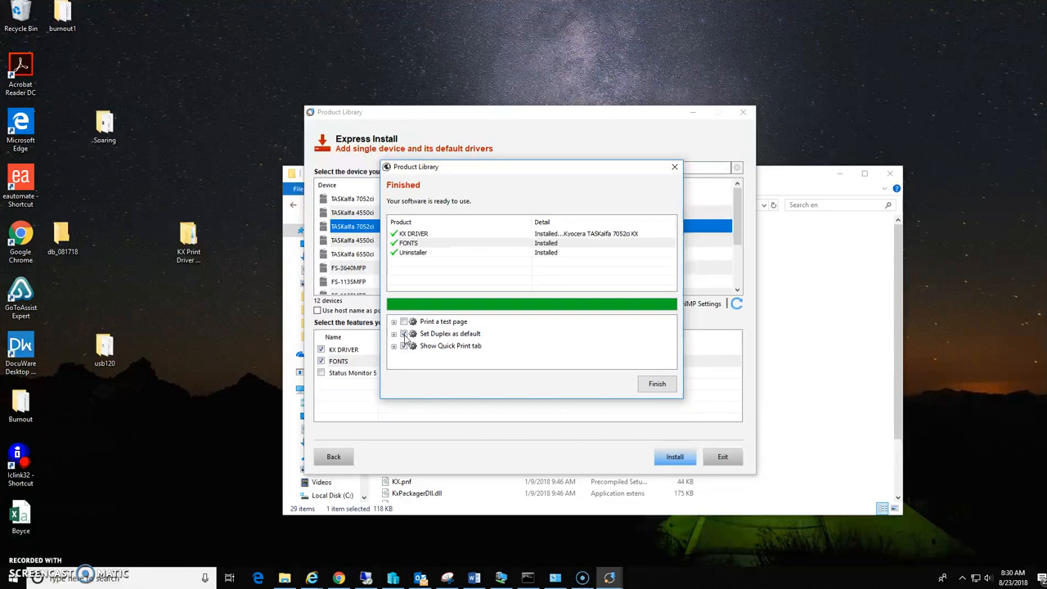
left_click(404, 335)
left_click(404, 346)
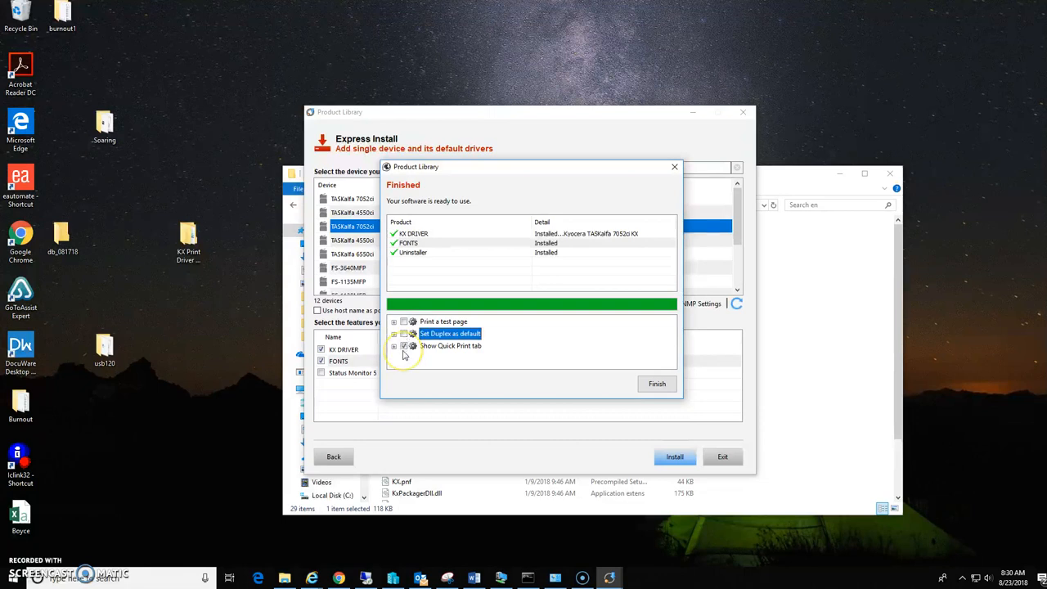
left_click(404, 346)
left_click(405, 346)
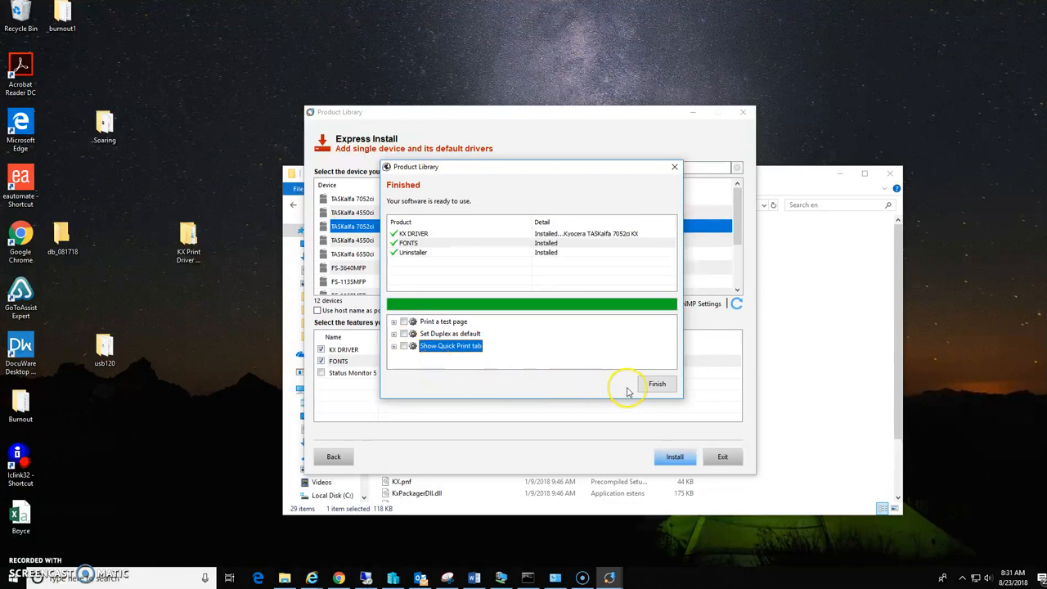
left_click(657, 384)
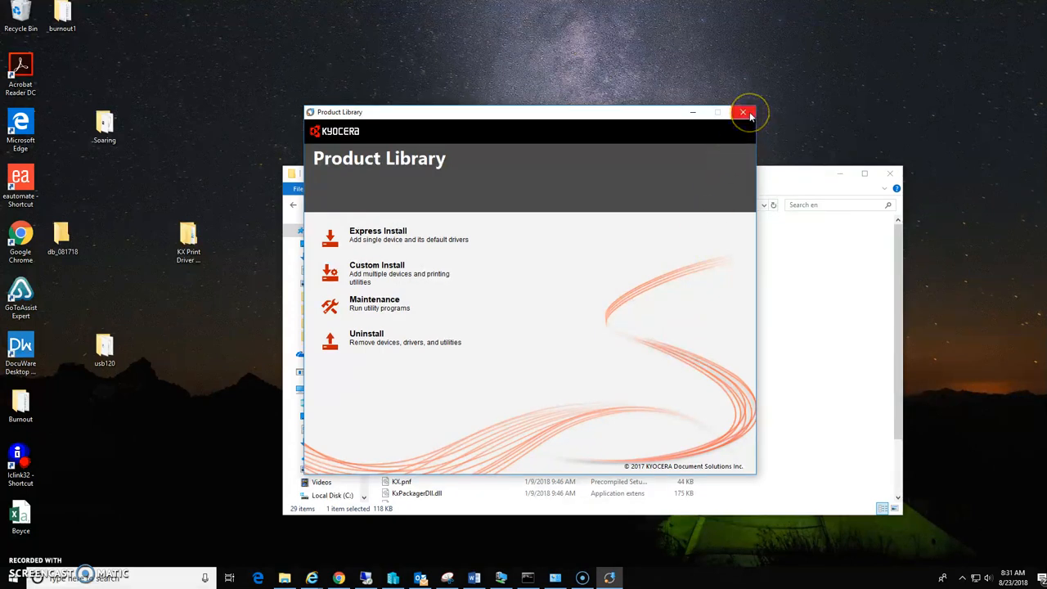
Close the Kyocera Product Library and the "en" driver folder window
left_click(744, 113)
left_click(545, 323)
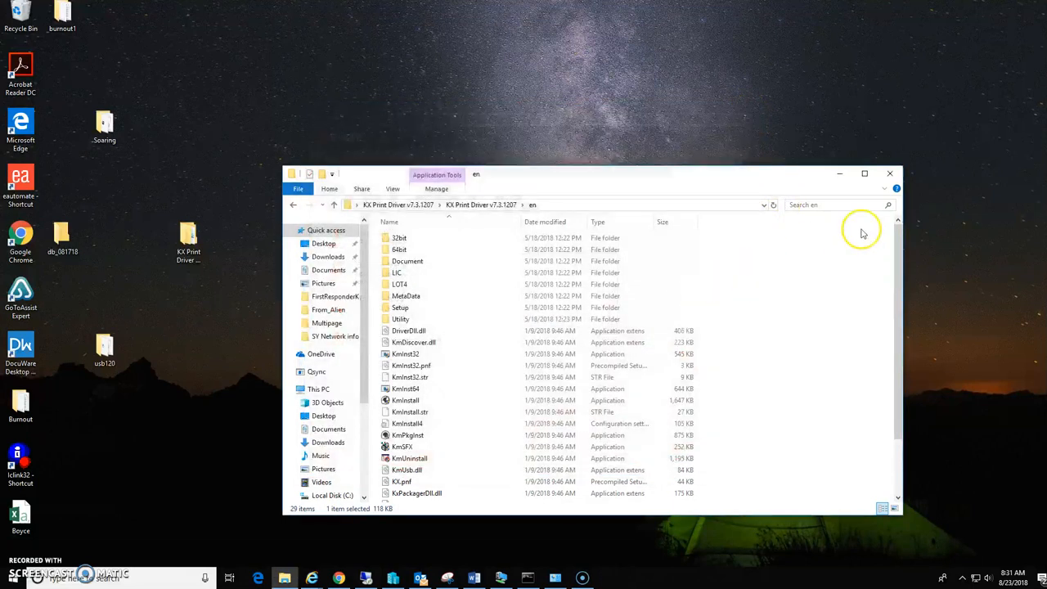
left_click(890, 173)
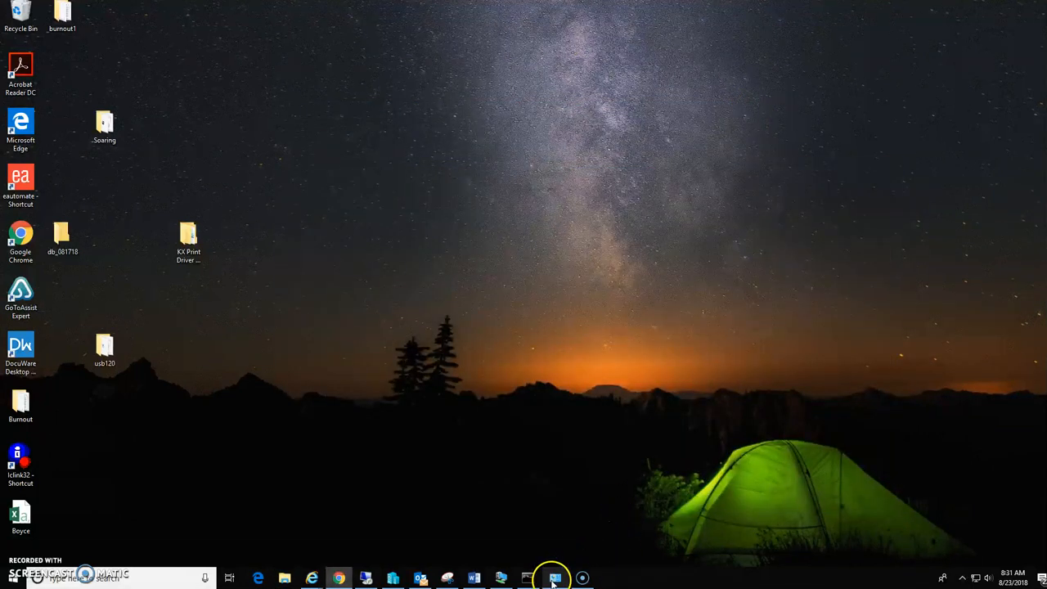
Open the printer properties of the Kyocera TASKalfa 7052ci KX from Devices and Printers
left_click(553, 575)
left_click_drag(741, 238, 741, 297)
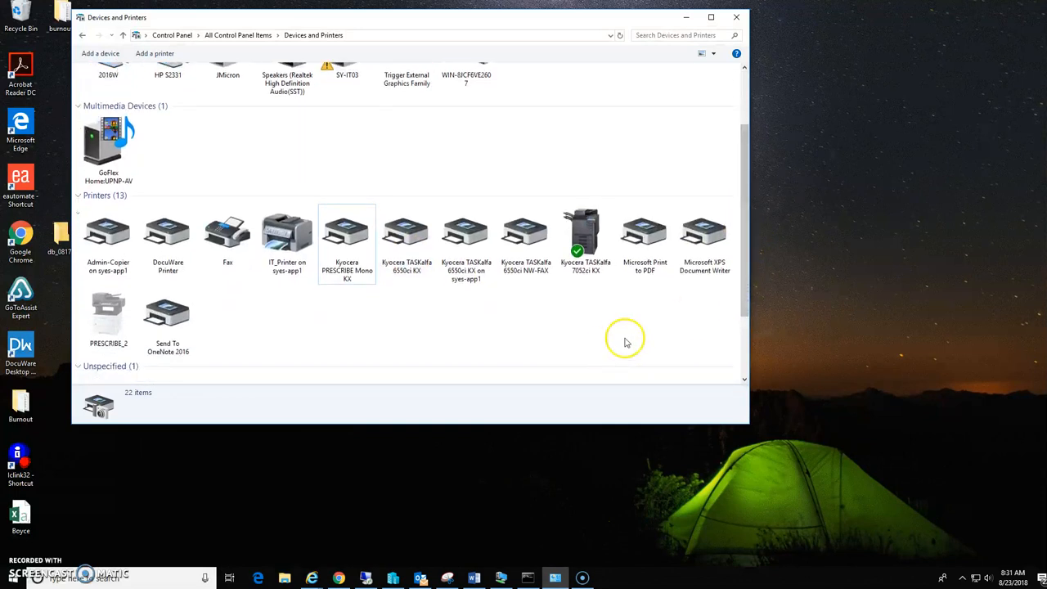
left_click(580, 260)
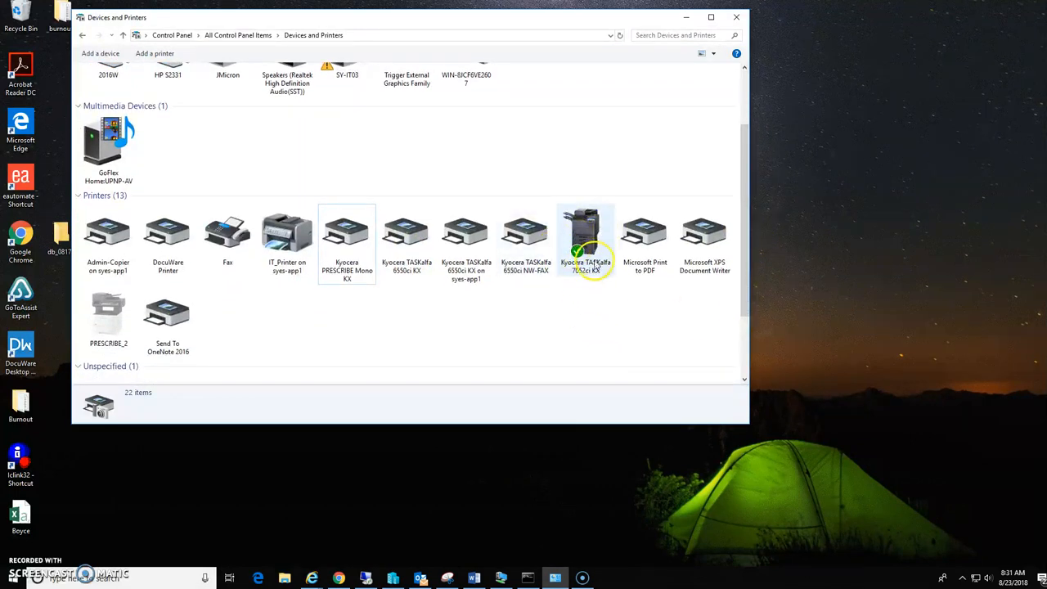
right_click(585, 260)
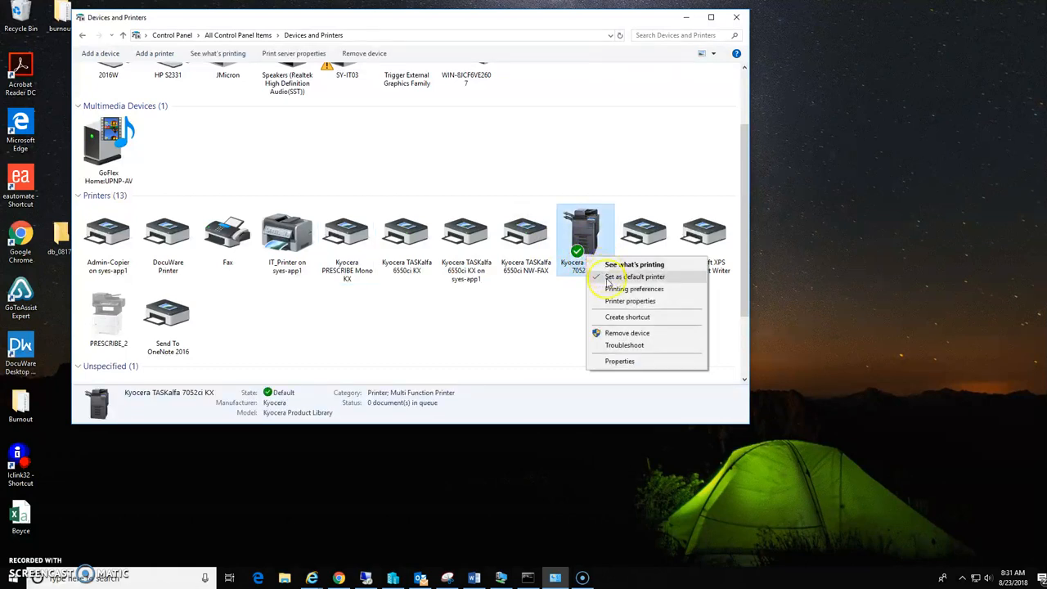
left_click(612, 304)
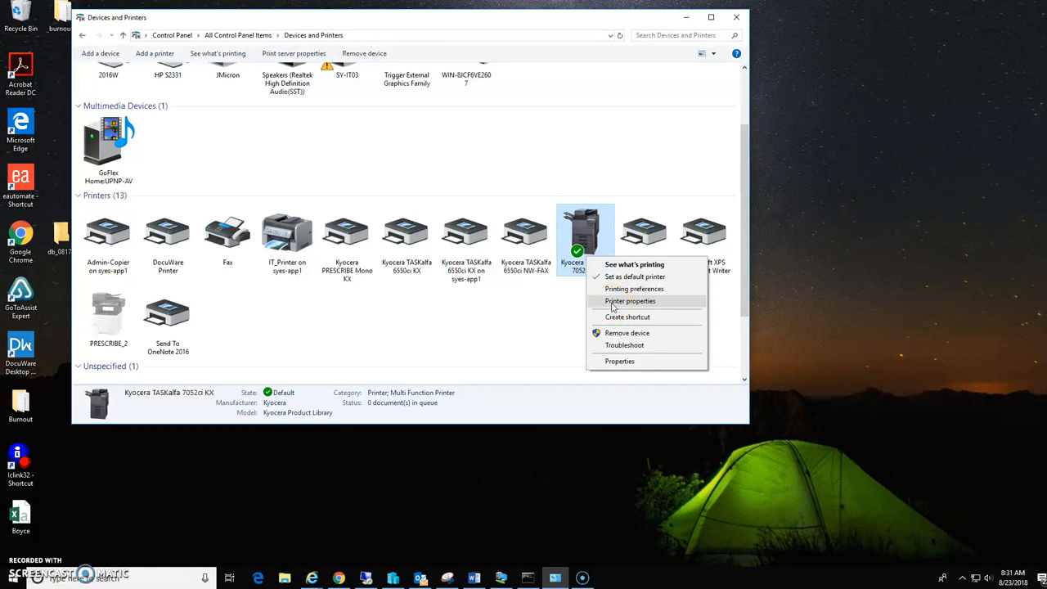
left_click(612, 306)
left_click_drag(740, 290, 648, 182)
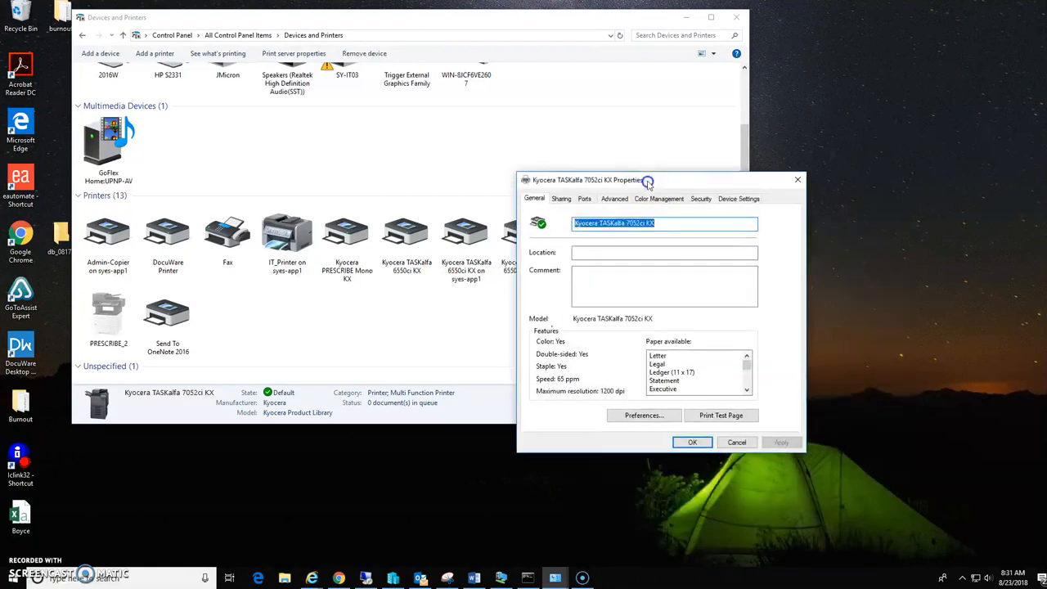
Set the printer's printing defaults to Plain media type and Black color, and accept them
left_click(615, 199)
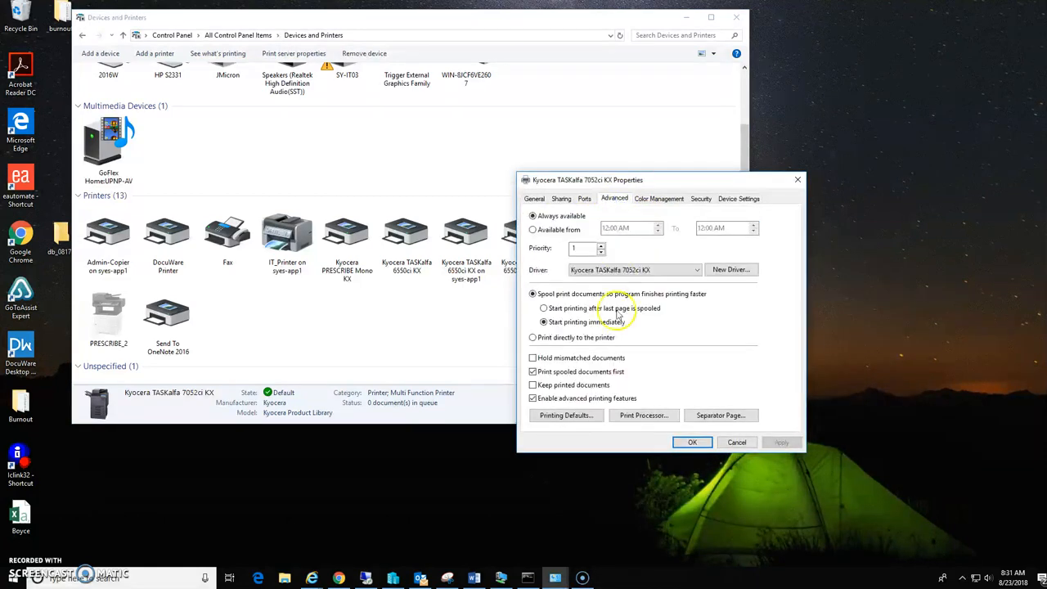
left_click(577, 415)
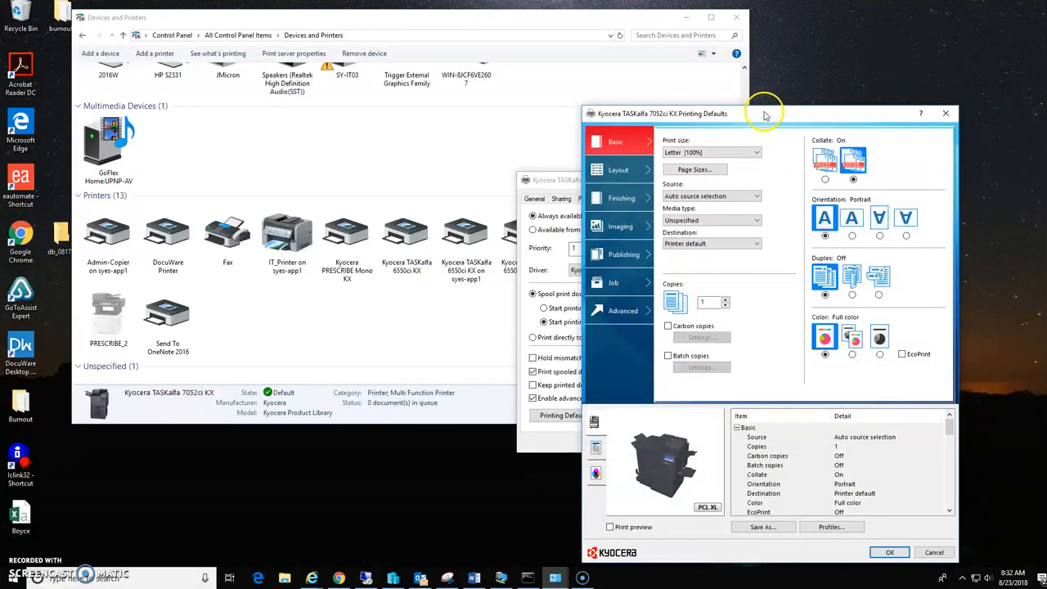
left_click_drag(764, 112, 743, 69)
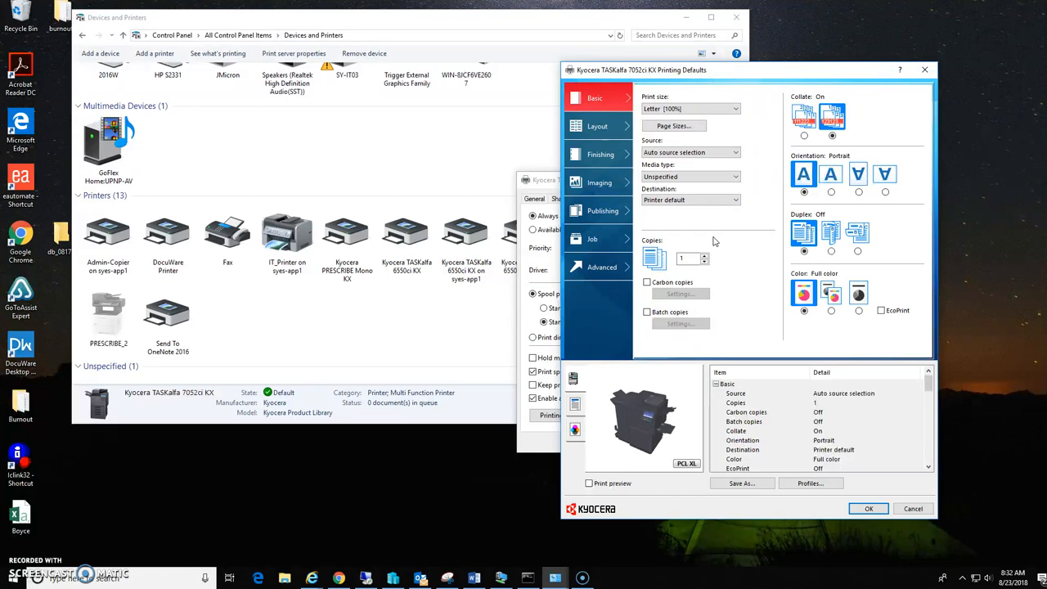
left_click(736, 177)
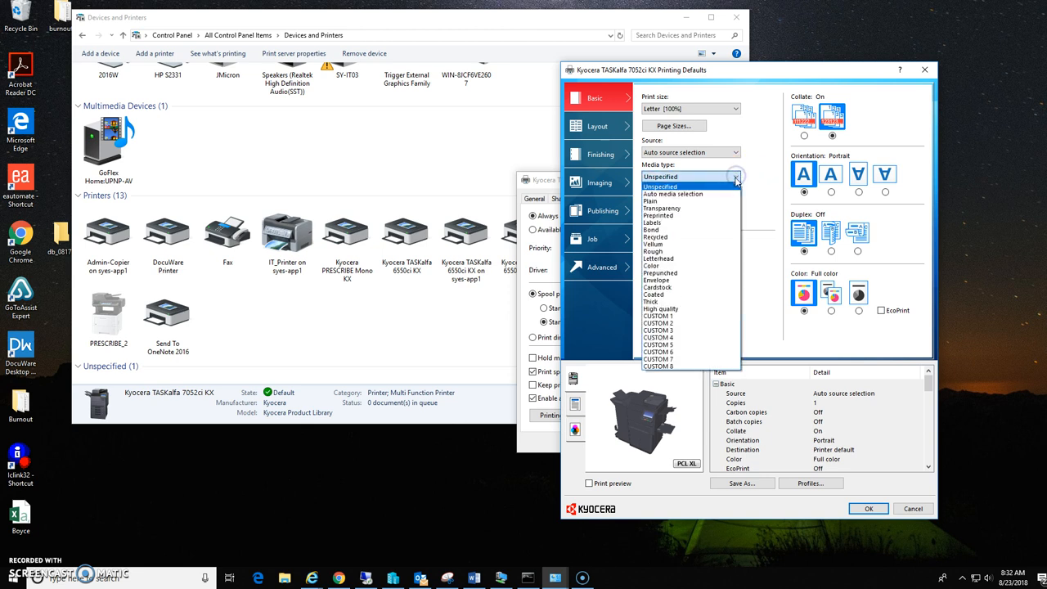
left_click(724, 201)
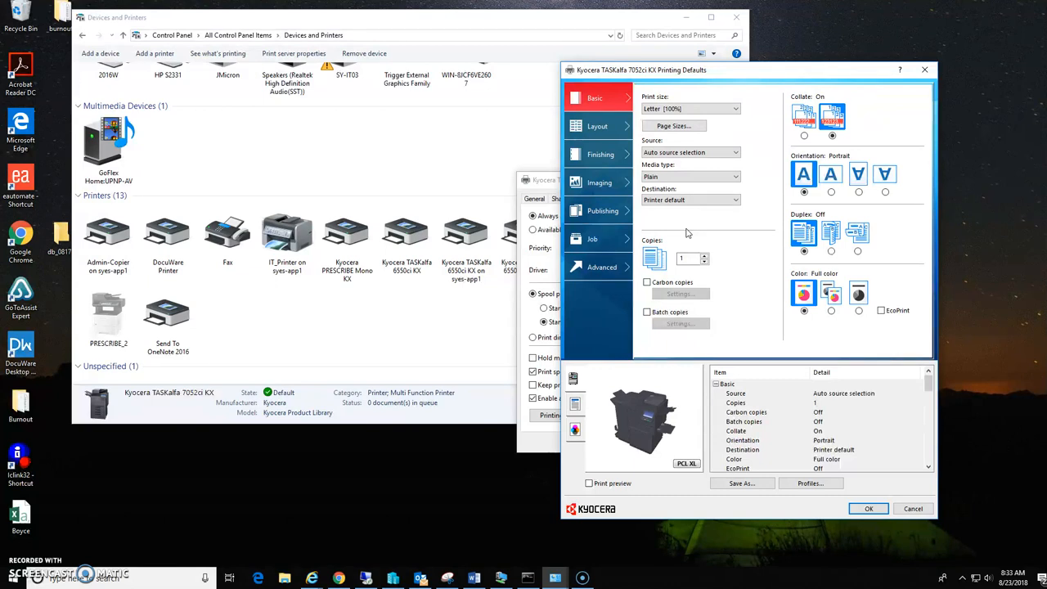
left_click(857, 306)
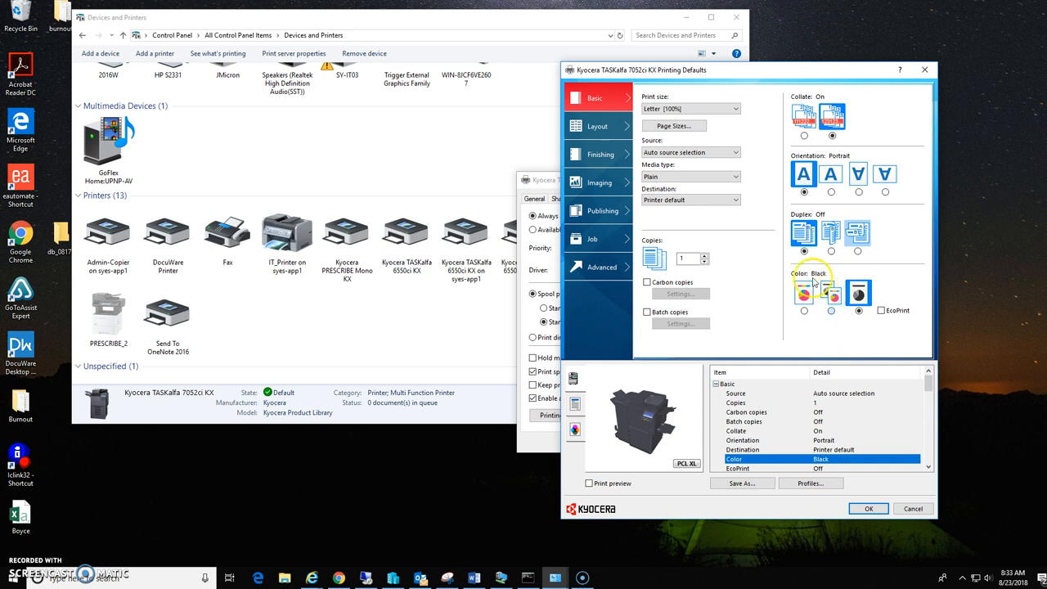
left_click(805, 311)
left_click(869, 509)
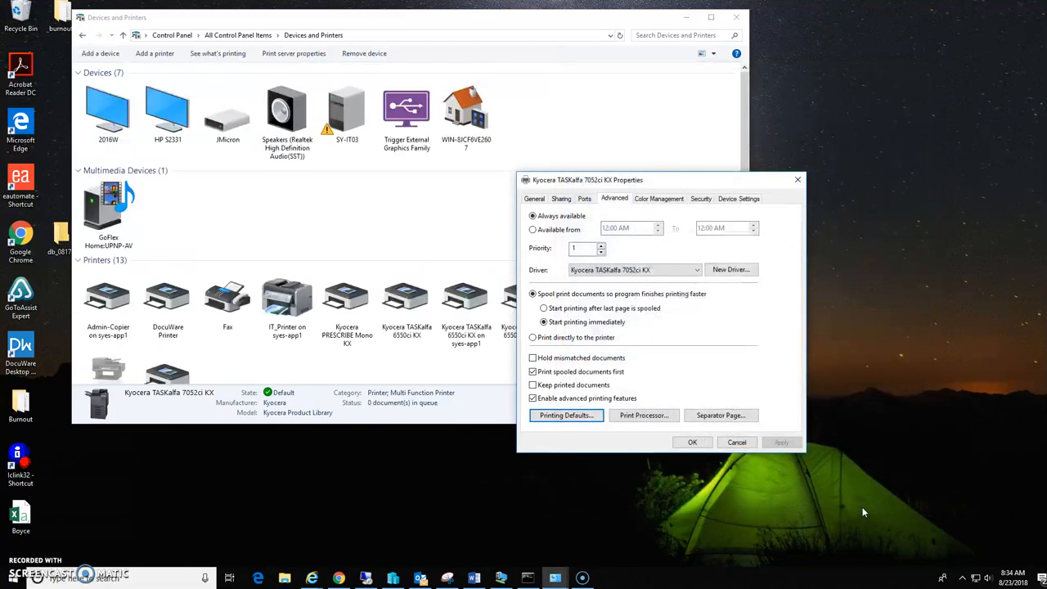
Review the printer's device options and its personal printing preferences, then close the printer properties
left_click(738, 201)
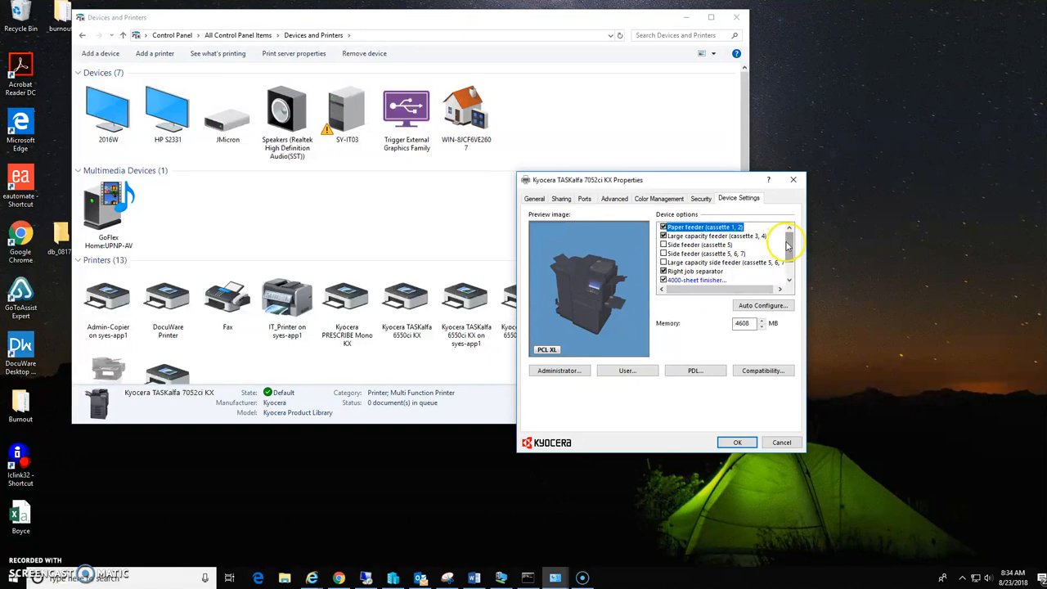
scroll(786, 245, "down", 1)
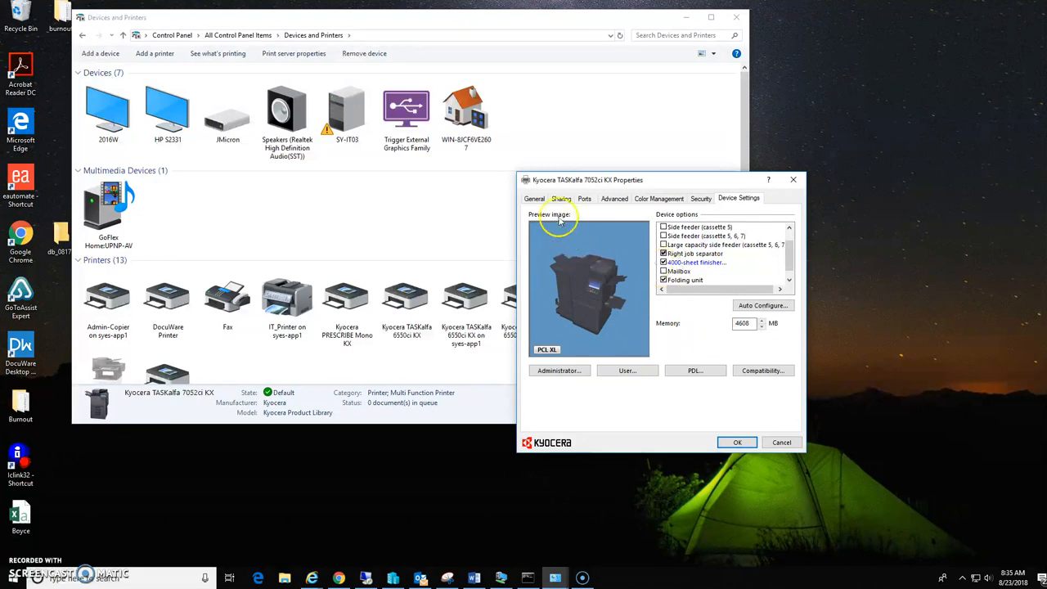
left_click(534, 199)
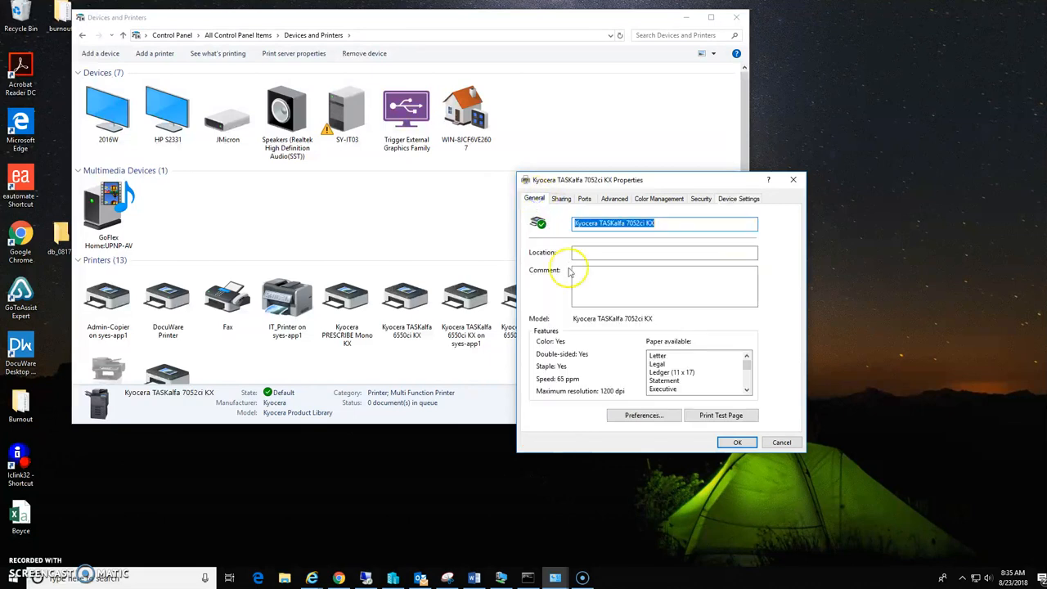
left_click(631, 417)
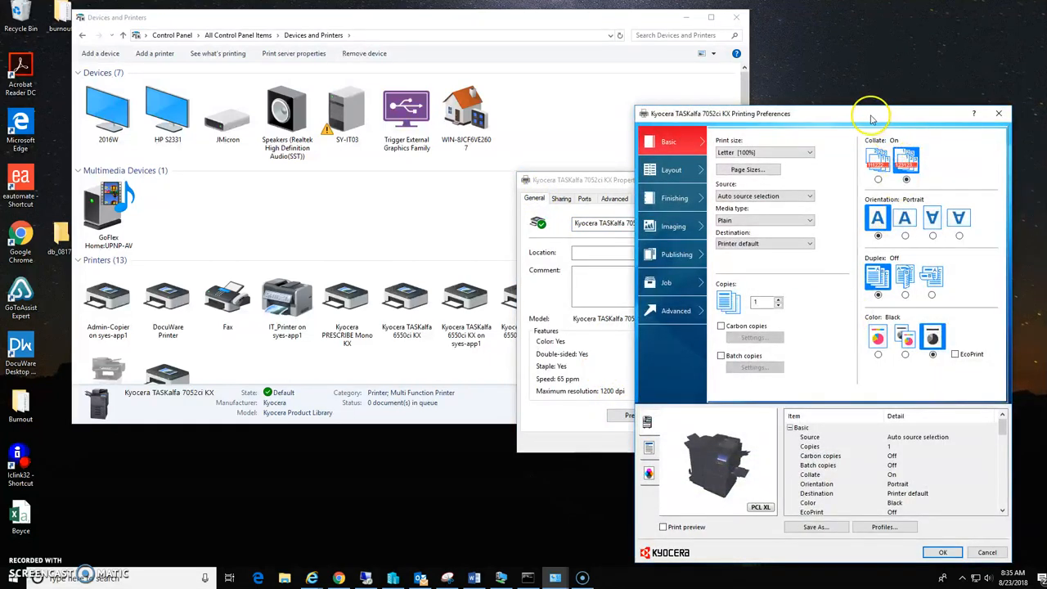
left_click_drag(872, 120, 809, 80)
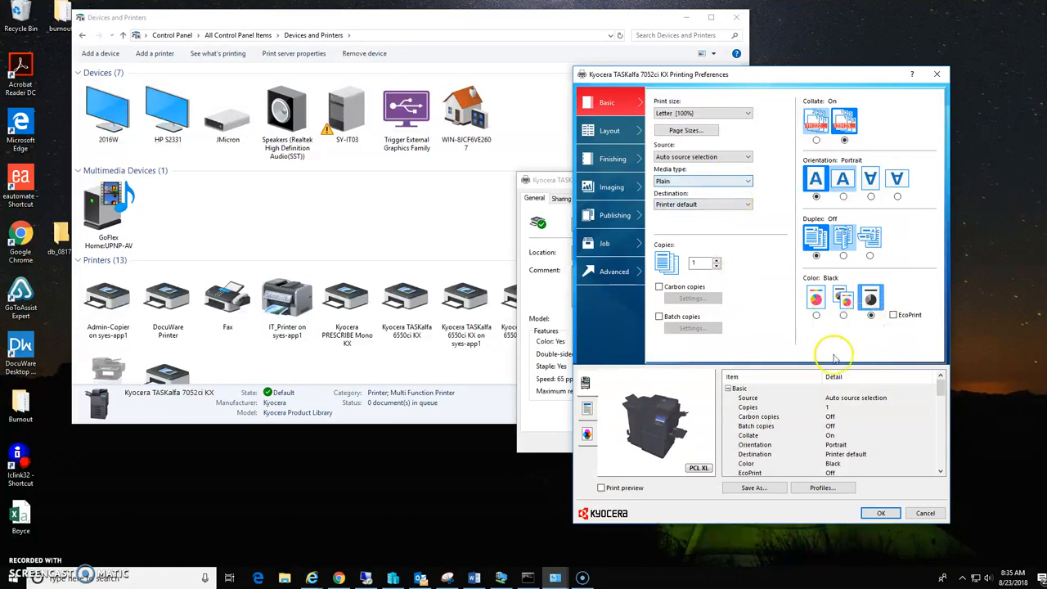
left_click(881, 512)
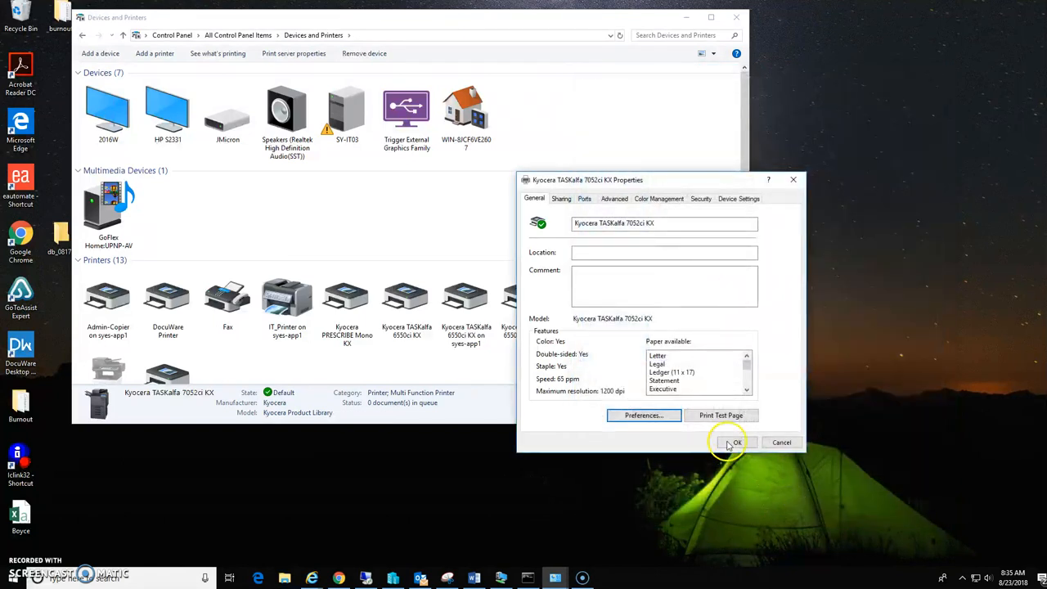
left_click(734, 443)
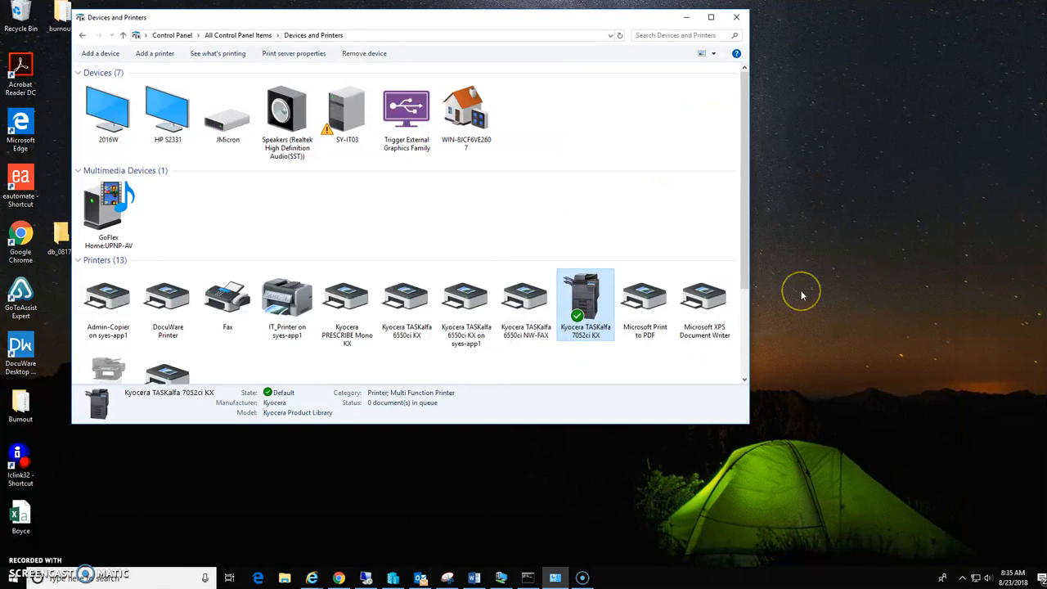